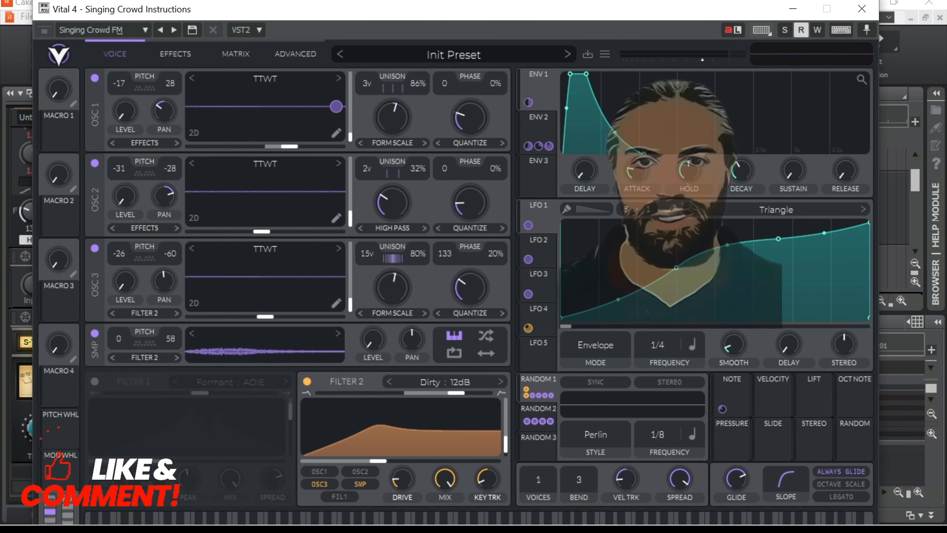
pyautogui.moveTo(336, 106); pyautogui.dragTo(373, 370)
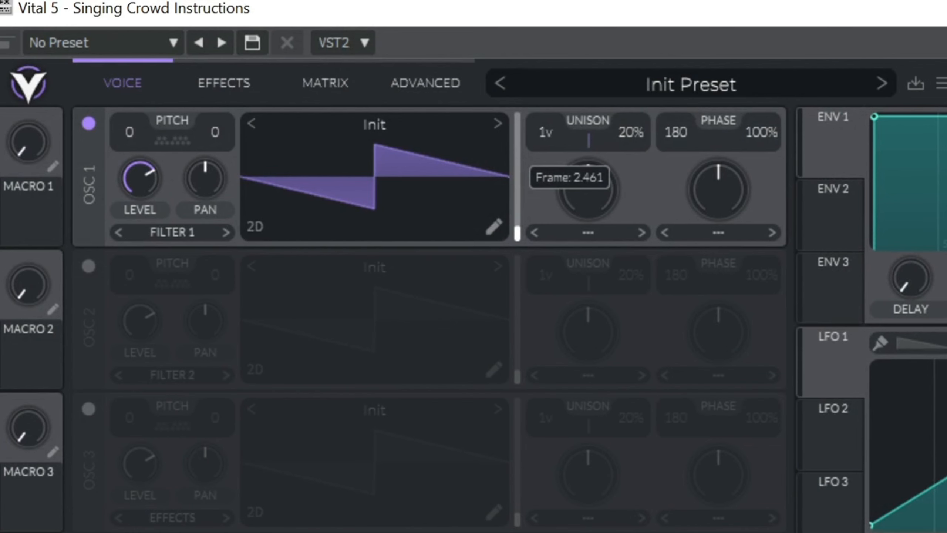
# - Generate oscillator 1's wavetable from the text "oooow" with Text to Wavetable
pyautogui.rightClick(376, 176)
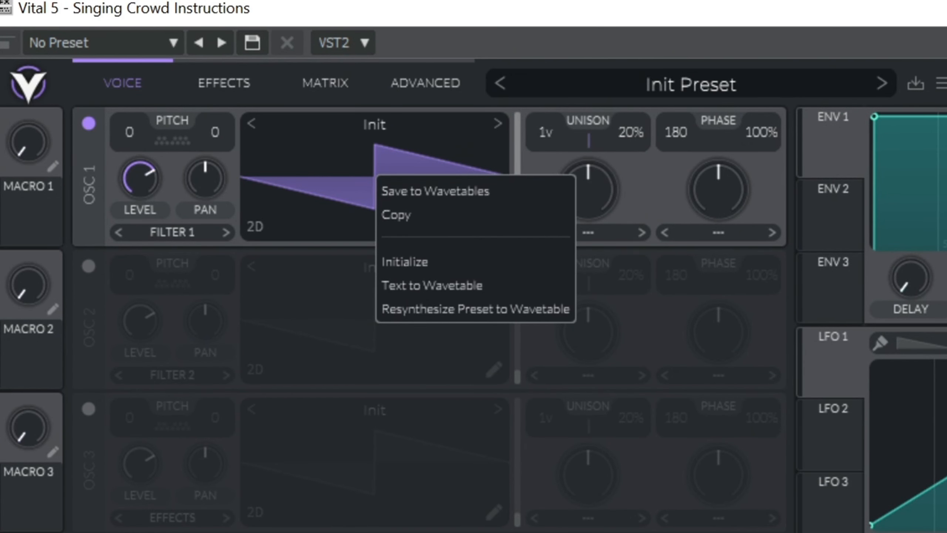
pyautogui.click(432, 285)
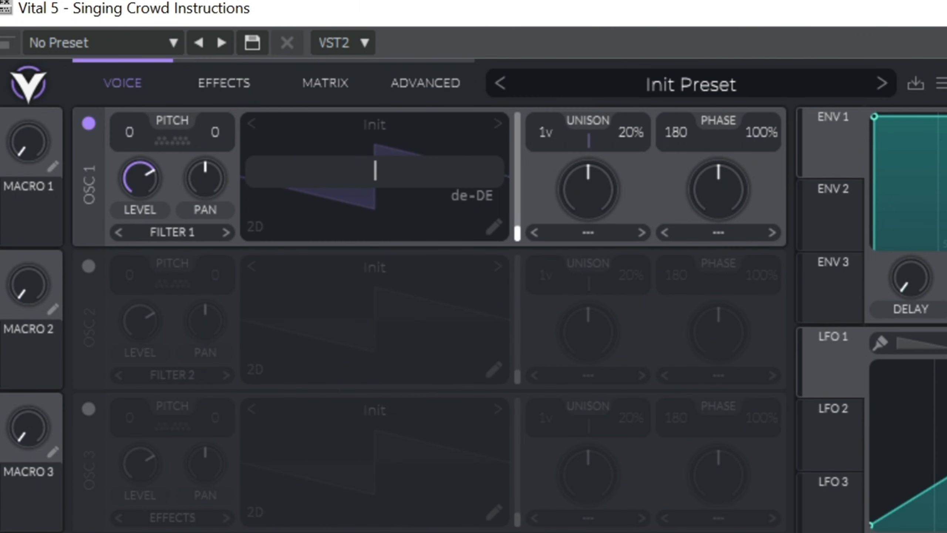
pyautogui.write('DAN')
pyautogui.press('BackSpace')
pyautogui.press('BackSpace')
pyautogui.press('BackSpace')
pyautogui.write('oooow')
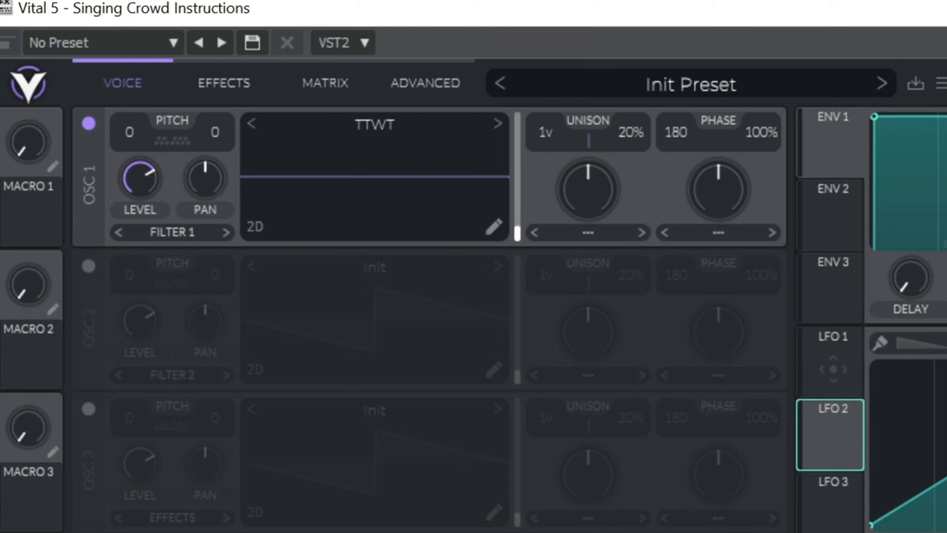
# - Assign LFO 1 to oscillator 1's wavetable position and move its triangle peak to the end for a rising ramp
pyautogui.click(833, 368)
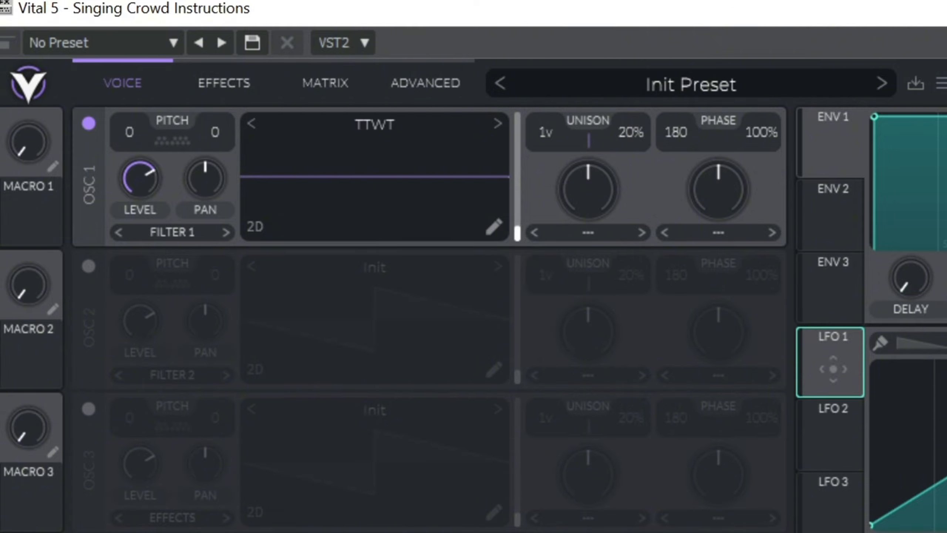
pyautogui.moveTo(833, 369); pyautogui.dragTo(500, 183)
pyautogui.moveTo(683, 218); pyautogui.dragTo(836, 219)
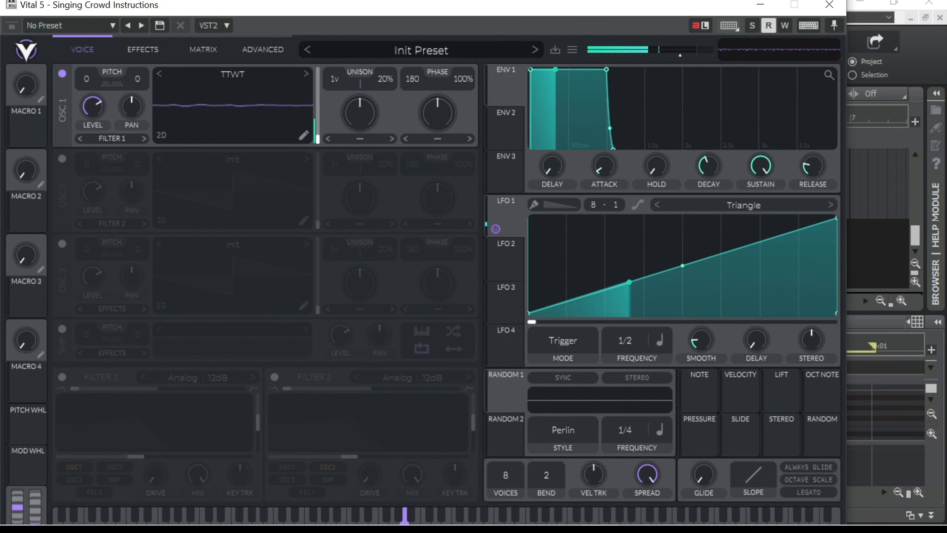
# - Transpose oscillator 1 to -17 semitones and close the Vital 5 window
pyautogui.moveTo(87, 79); pyautogui.dragTo(87, 161)
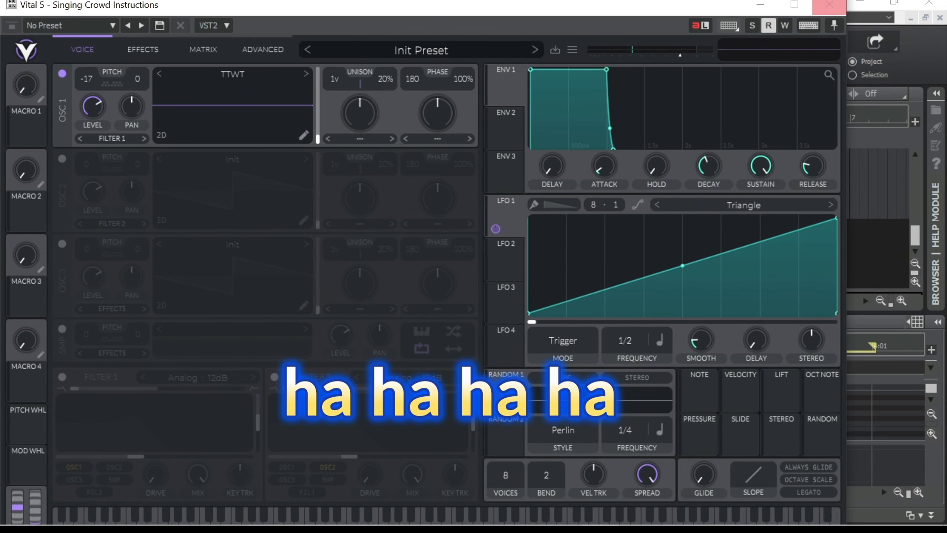
pyautogui.click(830, 4)
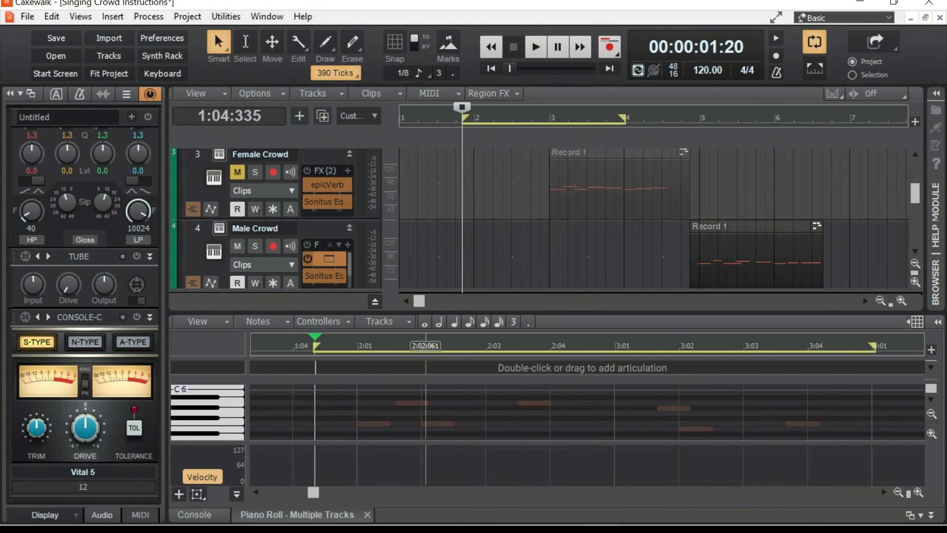
# - In the finished crowd patch, switch off oscillators 1 and 2 and the sampler to isolate oscillator 3
pyautogui.scroll(3, 540, 218)
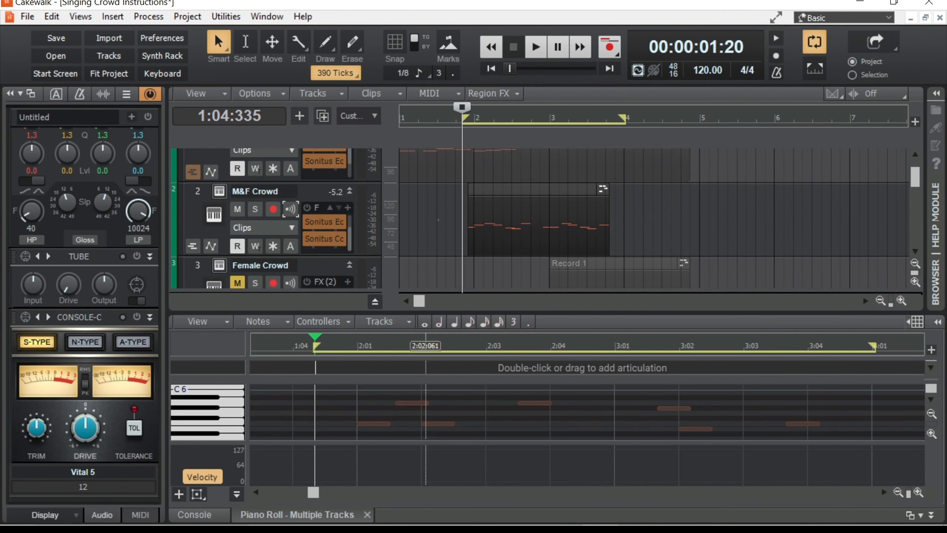
pyautogui.scroll(-8, 539, 218)
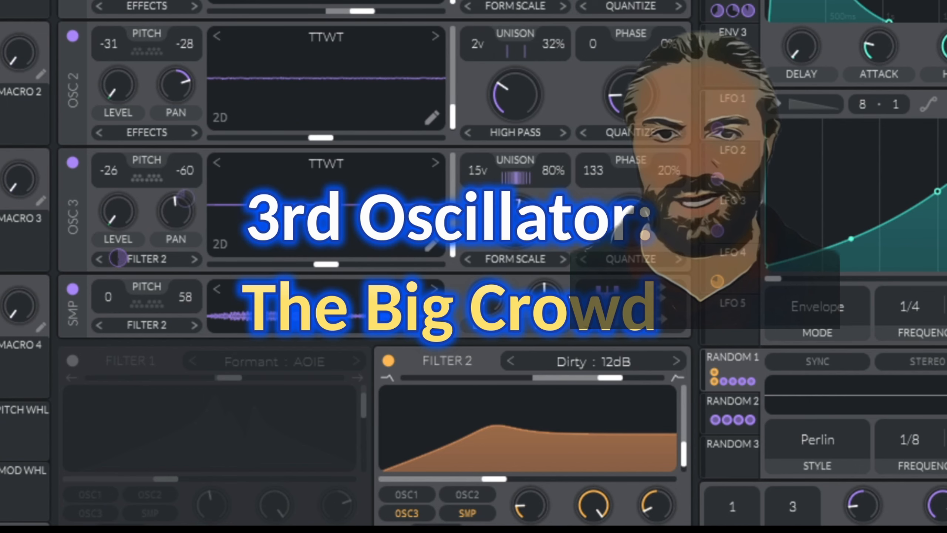
pyautogui.click(72, 0)
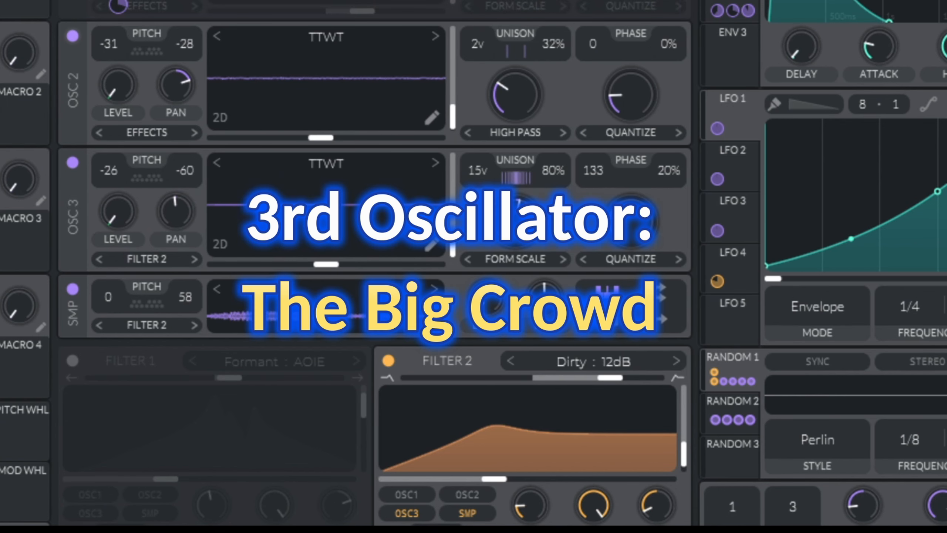
pyautogui.click(73, 36)
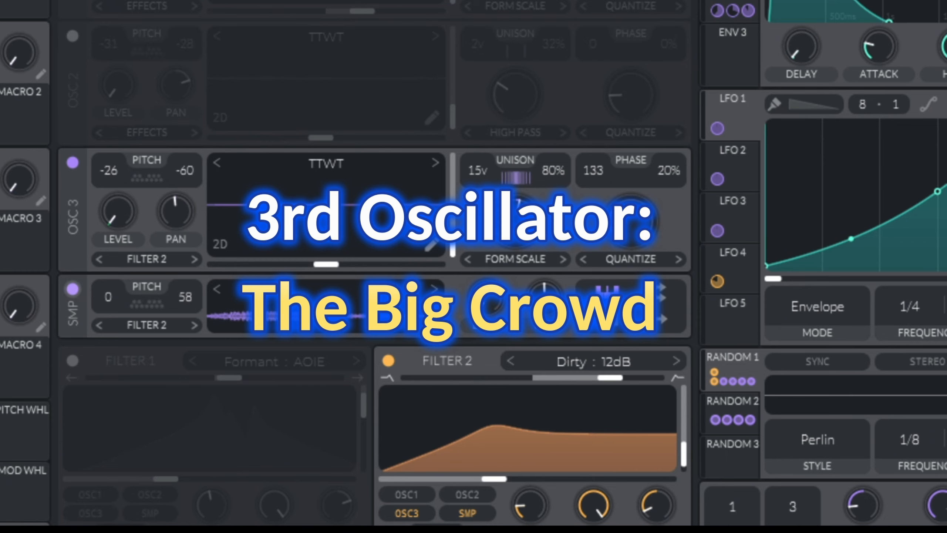
pyautogui.click(72, 289)
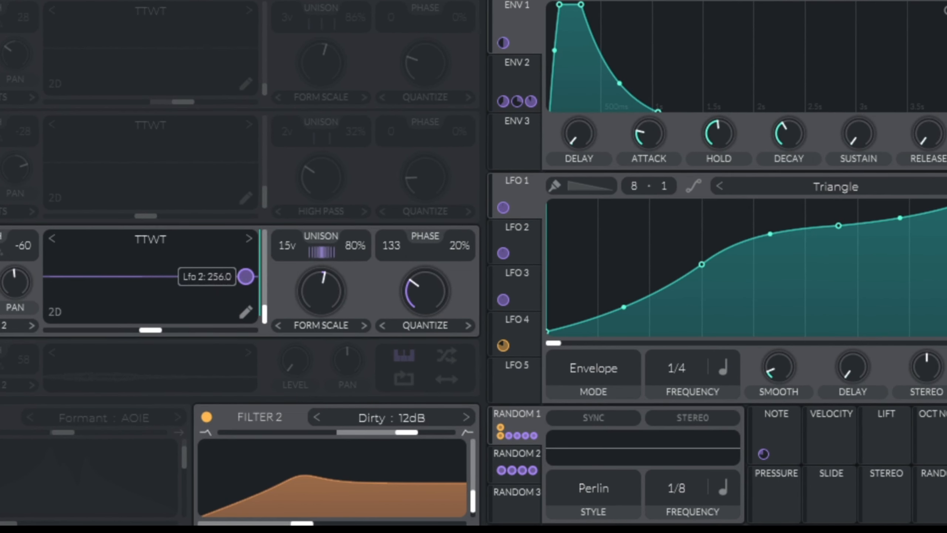
# - Show LFO 2 and bend the first segment of its curve upward for a faster initial rise
pyautogui.click(518, 241)
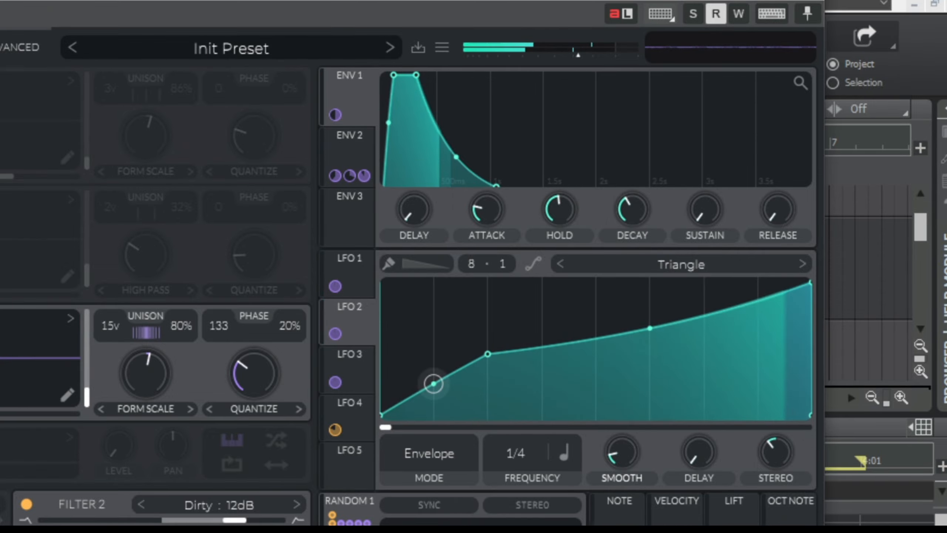
pyautogui.moveTo(434, 383)
pyautogui.mouseDown()
pyautogui.moveTo(434, 403)
pyautogui.moveTo(434, 363)
pyautogui.mouseUp()
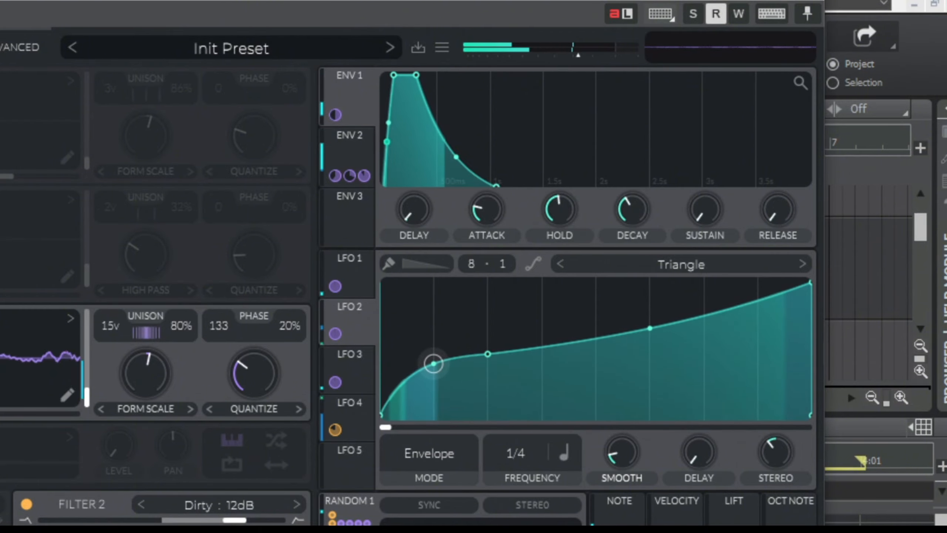
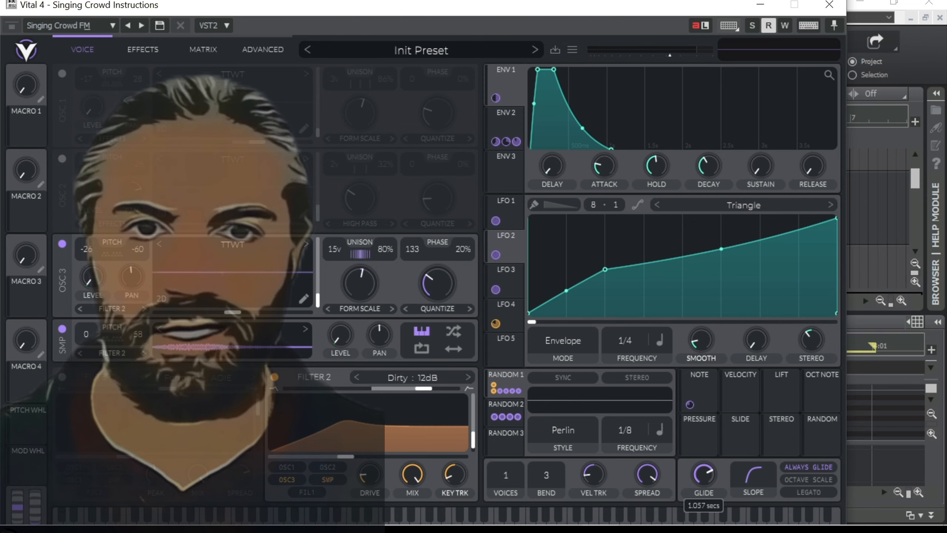
# - Try the voice glide at its minimum, settle it at 0.619 secs, and make the glide slope curve rise more steeply
pyautogui.moveTo(704, 475); pyautogui.dragTo(704, 517)
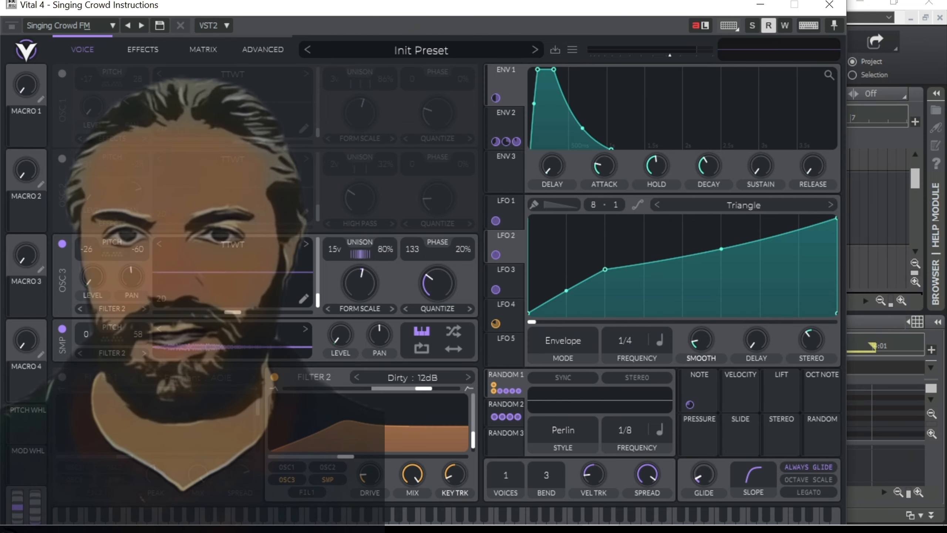
pyautogui.moveTo(753, 475); pyautogui.dragTo(753, 480)
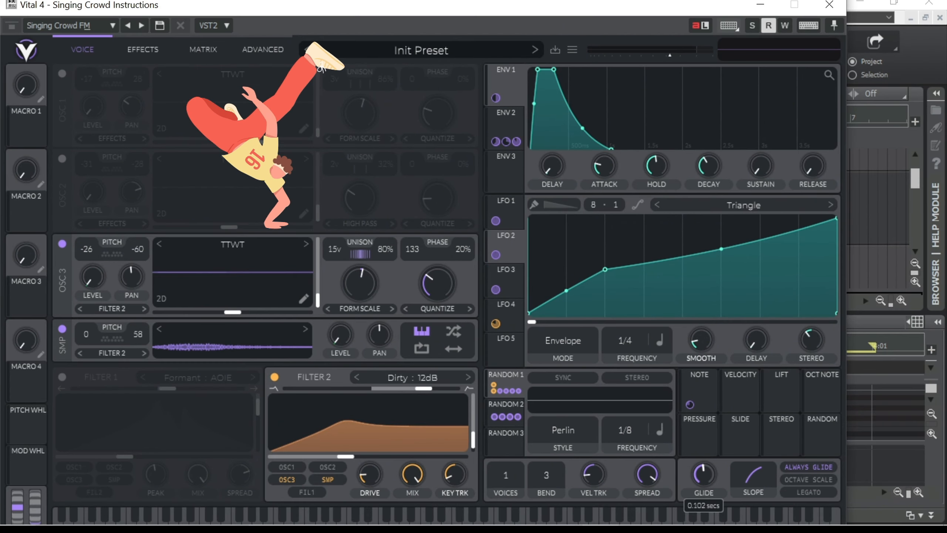
pyautogui.moveTo(714, 504); pyautogui.dragTo(714, 496)
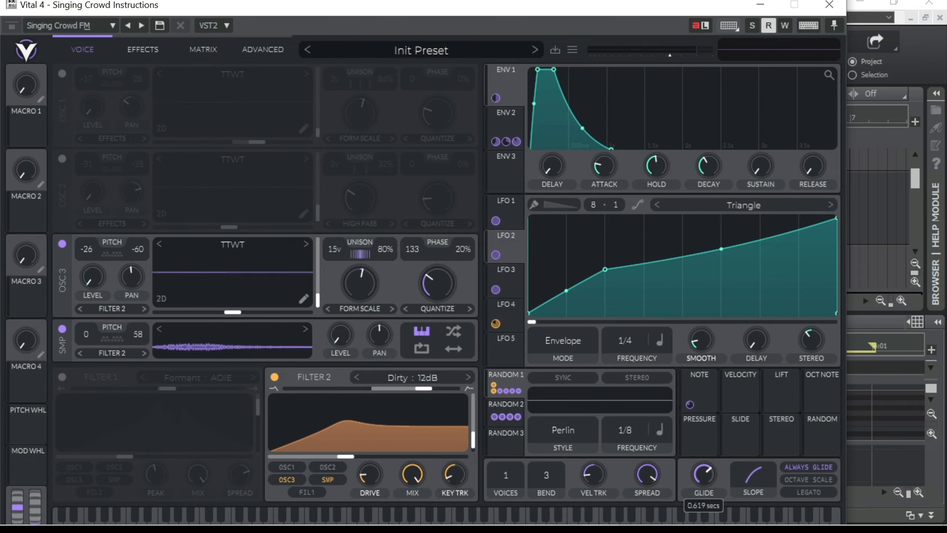
pyautogui.moveTo(753, 476); pyautogui.dragTo(753, 463)
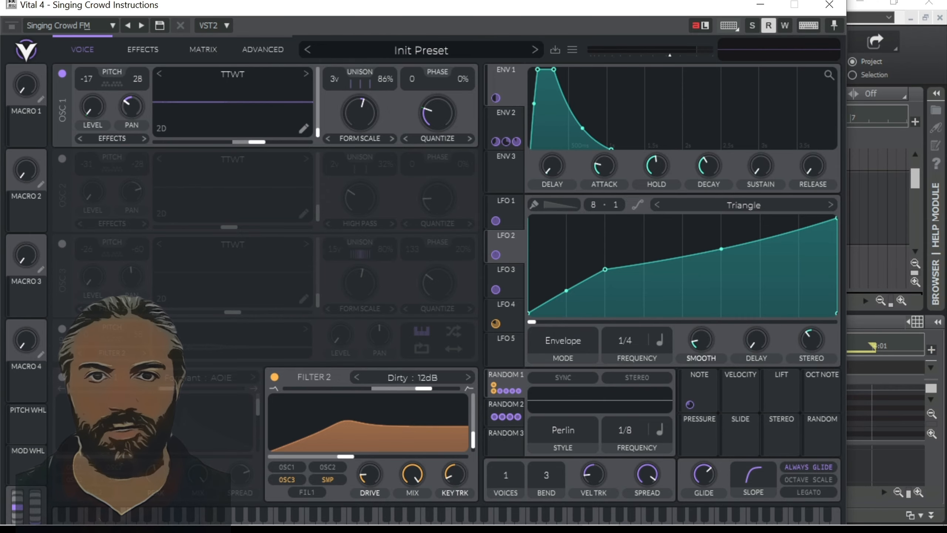
# - On oscillator 1, raise the Form Scale amount slightly and set the Quantize wave morph to 30%
pyautogui.moveTo(137, 99)
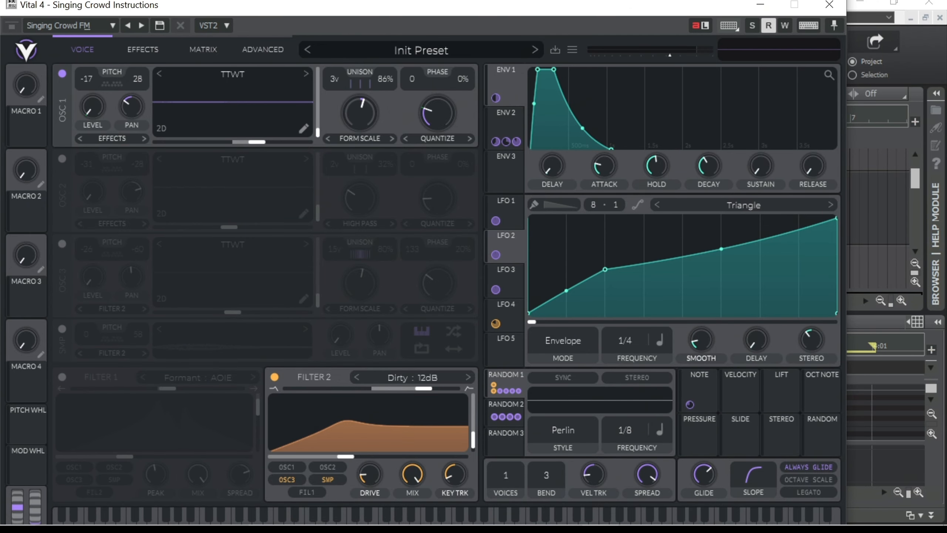
pyautogui.moveTo(437, 113)
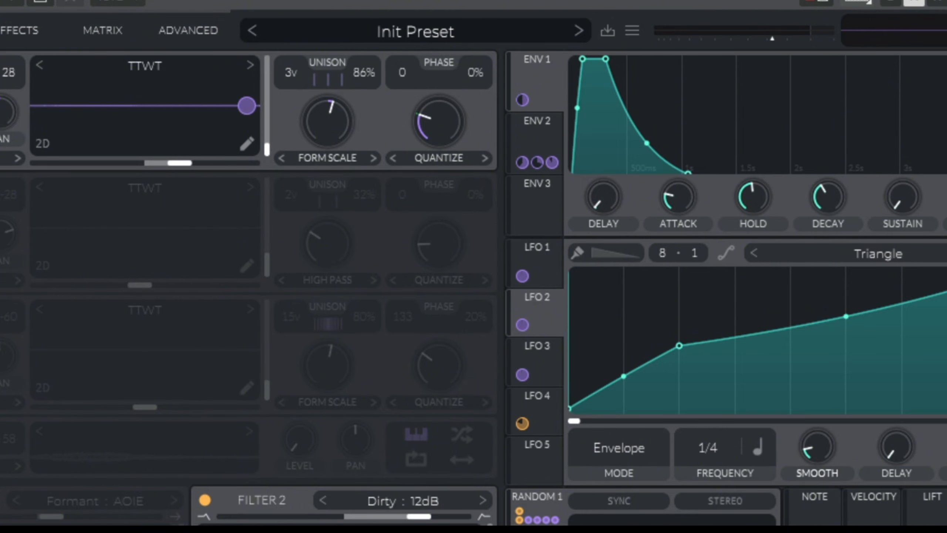
pyautogui.moveTo(246, 106); pyautogui.dragTo(9, 99)
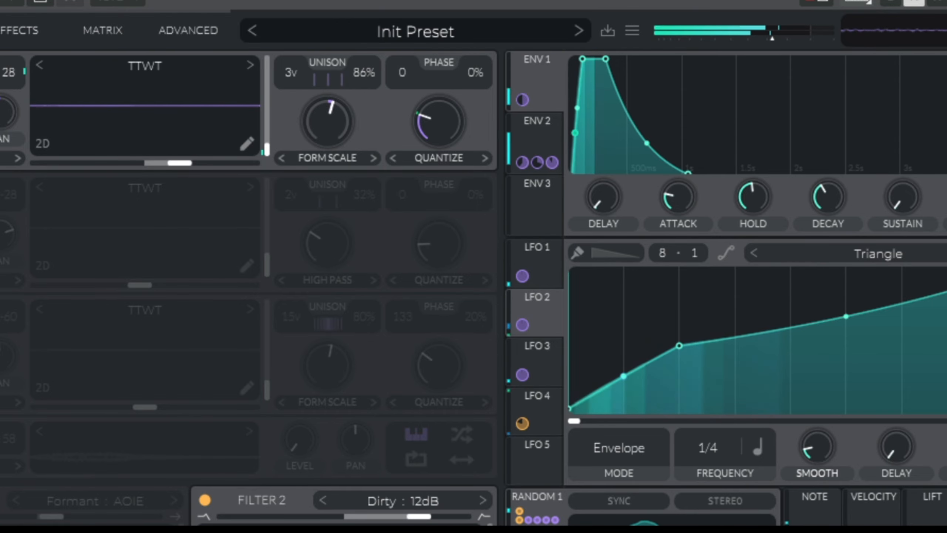
pyautogui.moveTo(327, 122)
pyautogui.moveTo(328, 122); pyautogui.dragTo(328, 97)
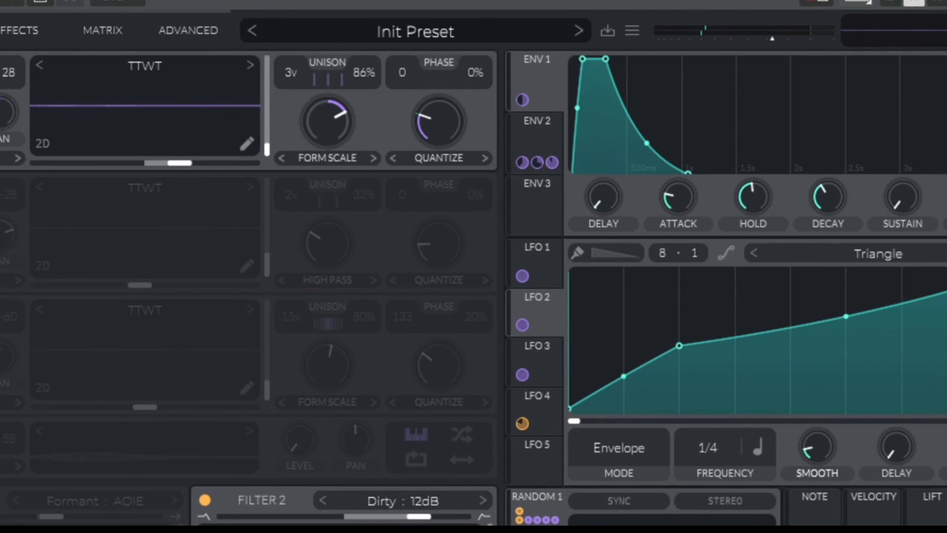
pyautogui.moveTo(327, 121); pyautogui.dragTo(328, 141)
pyautogui.moveTo(439, 122)
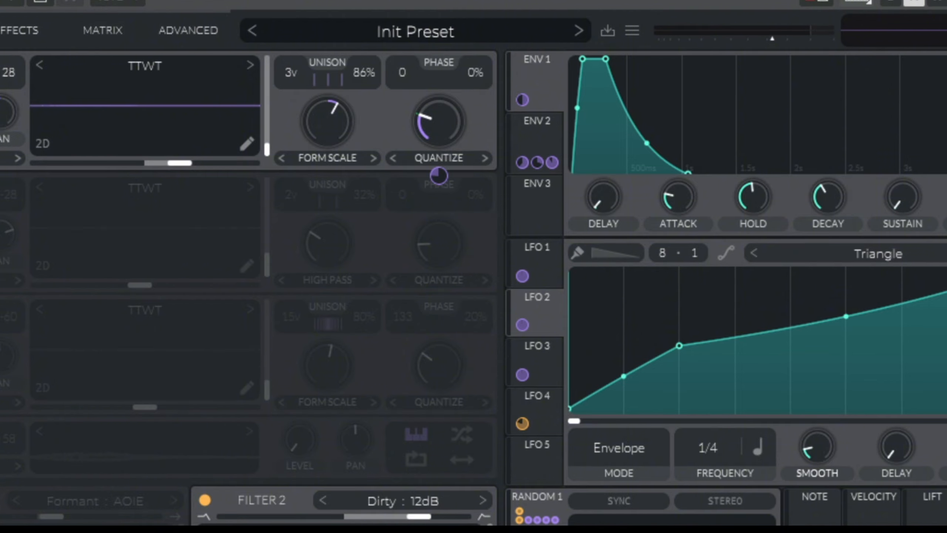
pyautogui.moveTo(439, 121)
pyautogui.mouseDown()
pyautogui.moveTo(439, 90)
pyautogui.moveTo(439, 114)
pyautogui.mouseUp()
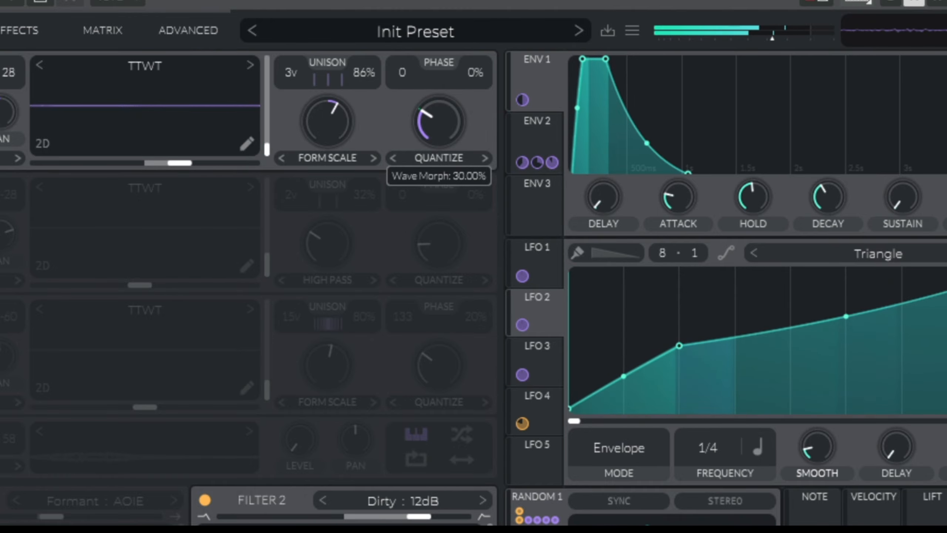
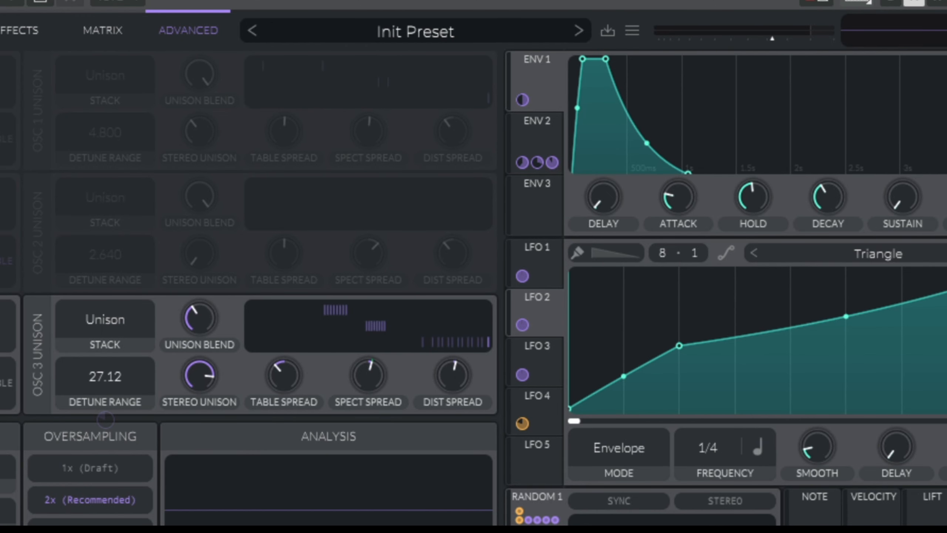
# - Examine oscillator 3's unison settings and the modulation on its detune range and spectral spread, then display the Random 2 source
pyautogui.moveTo(105, 319)
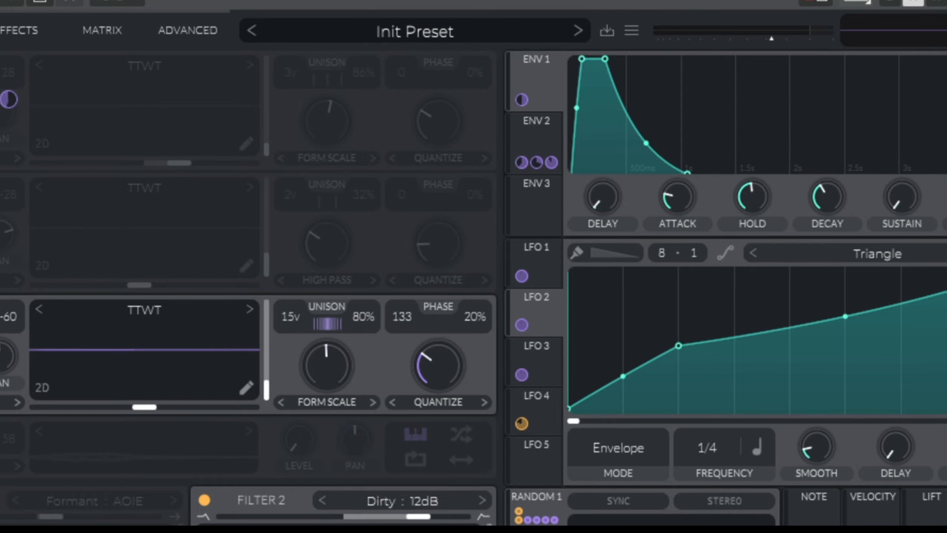
pyautogui.click(188, 30)
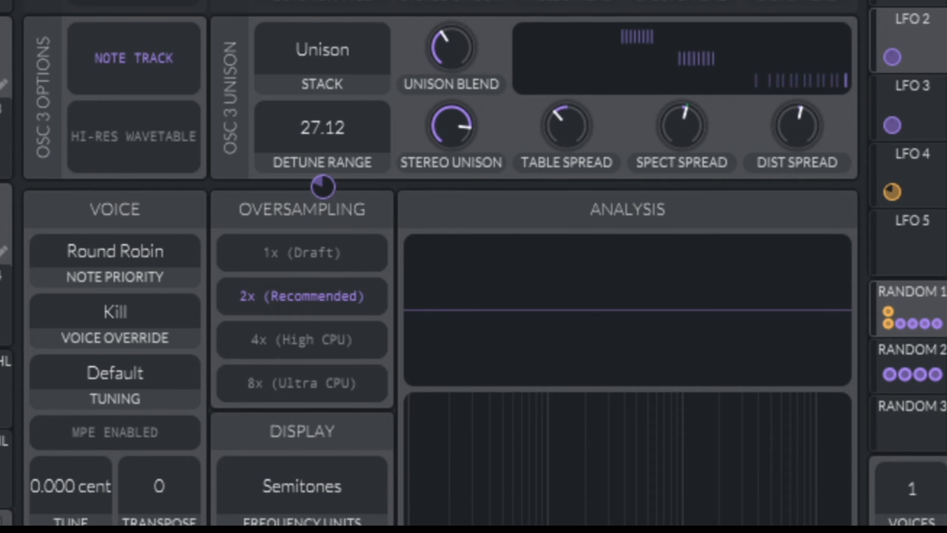
pyautogui.moveTo(323, 187)
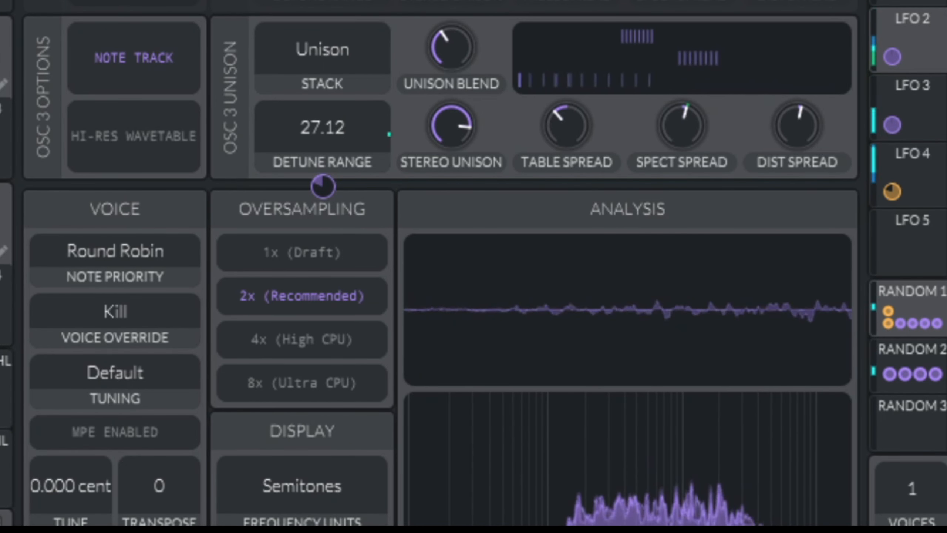
pyautogui.moveTo(683, 126)
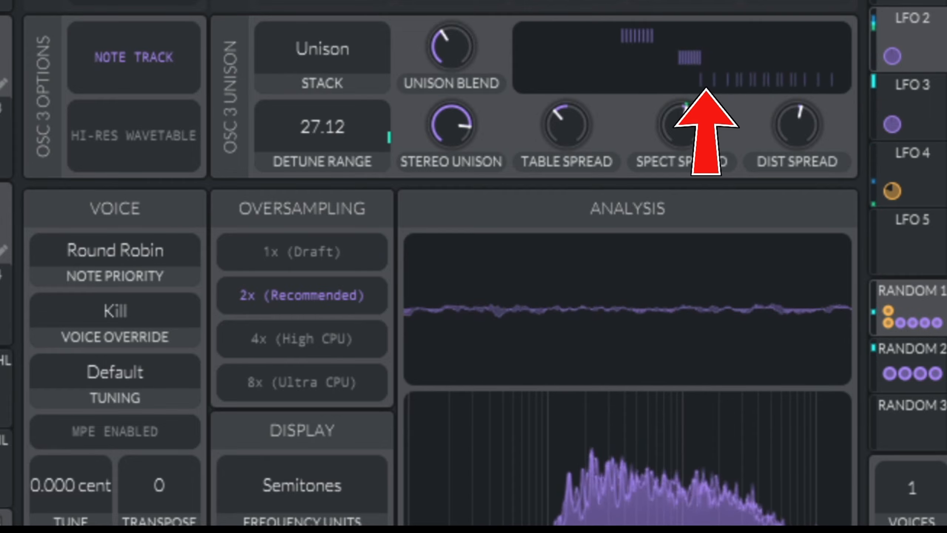
pyautogui.click(912, 364)
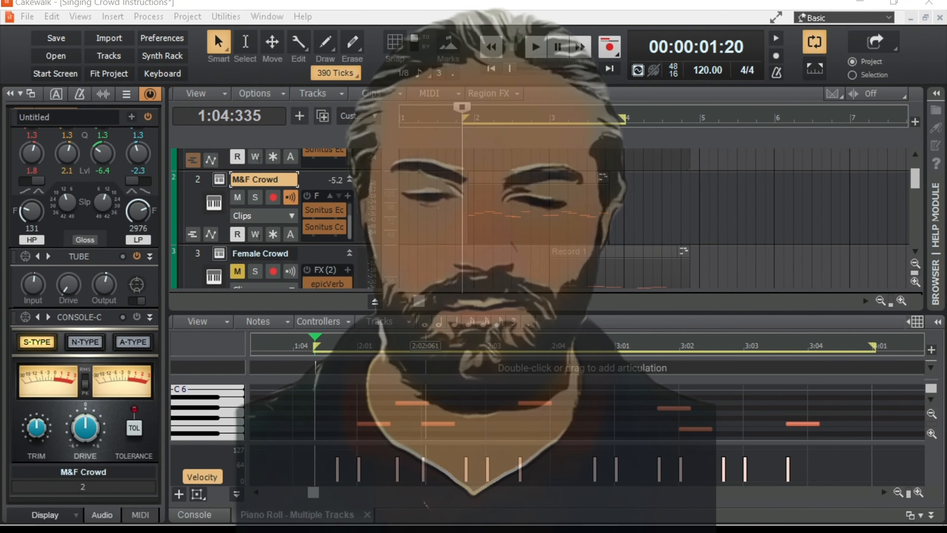
# - Play the M&F Crowd loop in Cakewalk, stop it, and restart playback from just before bar 2
pyautogui.click(536, 47)
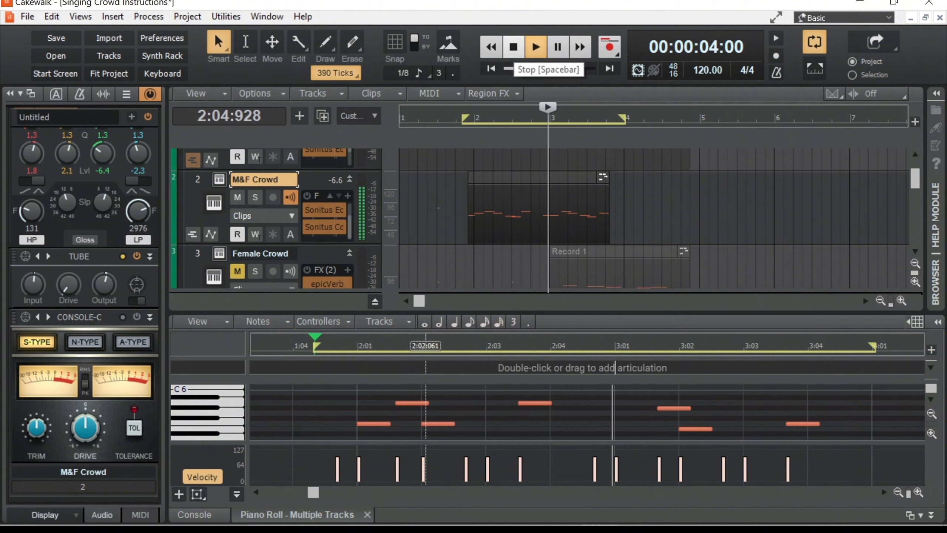
pyautogui.press('space')
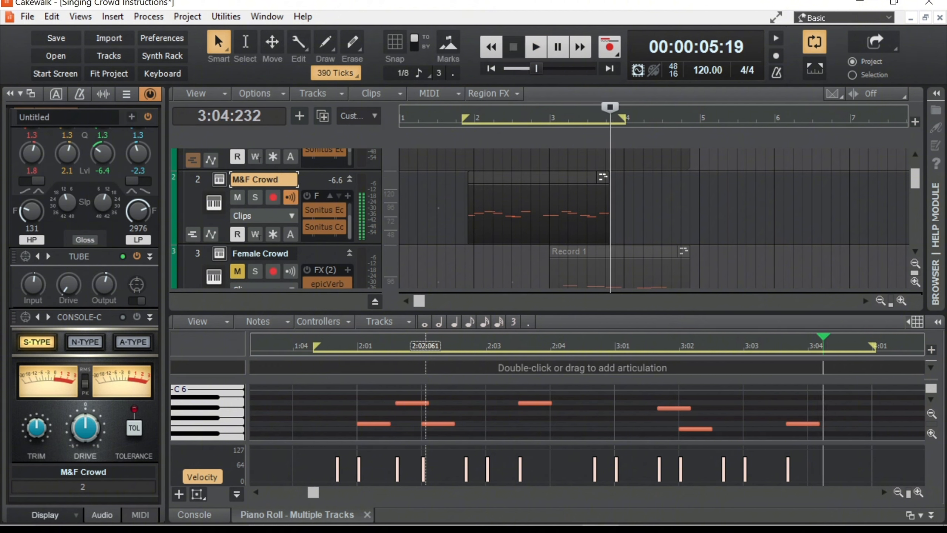
pyautogui.click(458, 118)
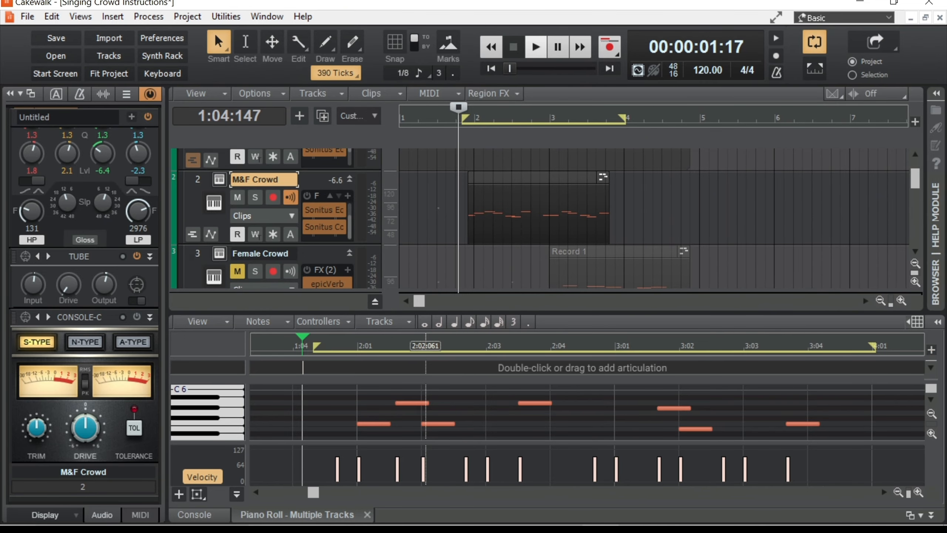
pyautogui.click(536, 47)
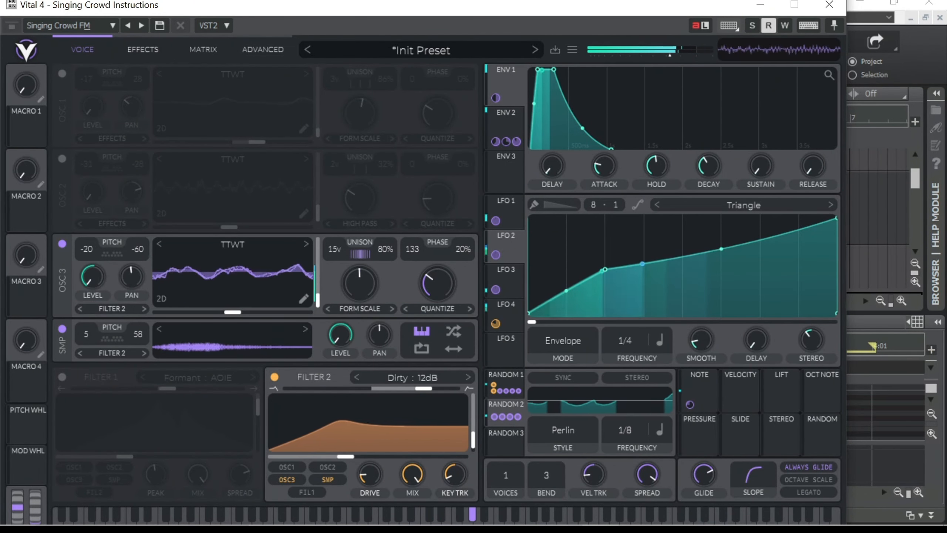
# - Try an LFO 2 curve with its first segment bowed upward and its second segment sagging
pyautogui.moveTo(605, 269); pyautogui.dragTo(605, 263)
pyautogui.moveTo(566, 287); pyautogui.dragTo(566, 274)
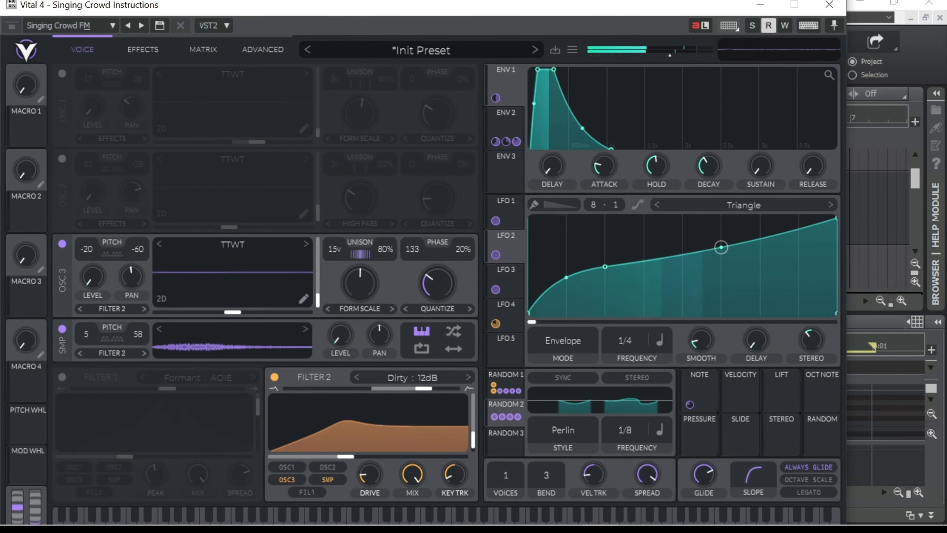
pyautogui.moveTo(721, 248); pyautogui.dragTo(721, 255)
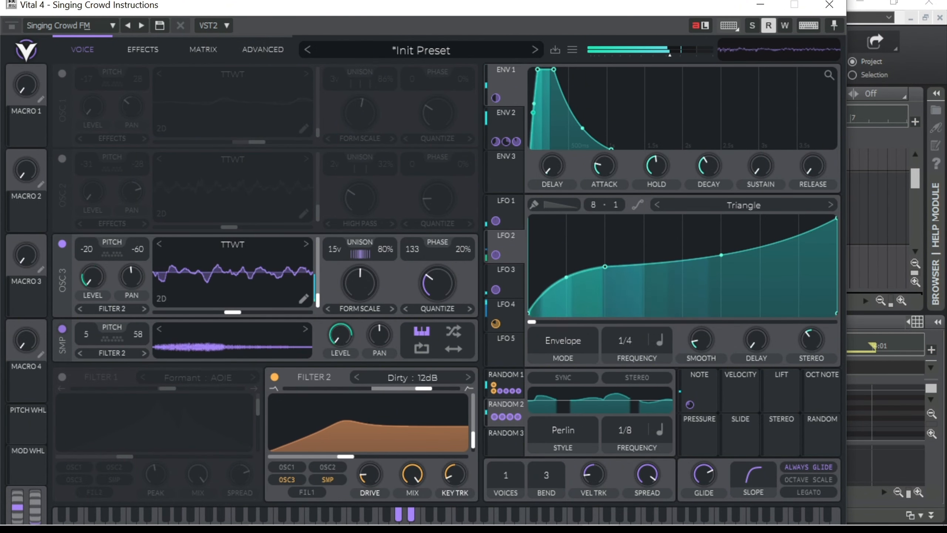
# - Isolate oscillator 3 by switching off the sampler, and reshape LFO 2 to rise fast at first with a raised second segment
pyautogui.click(62, 328)
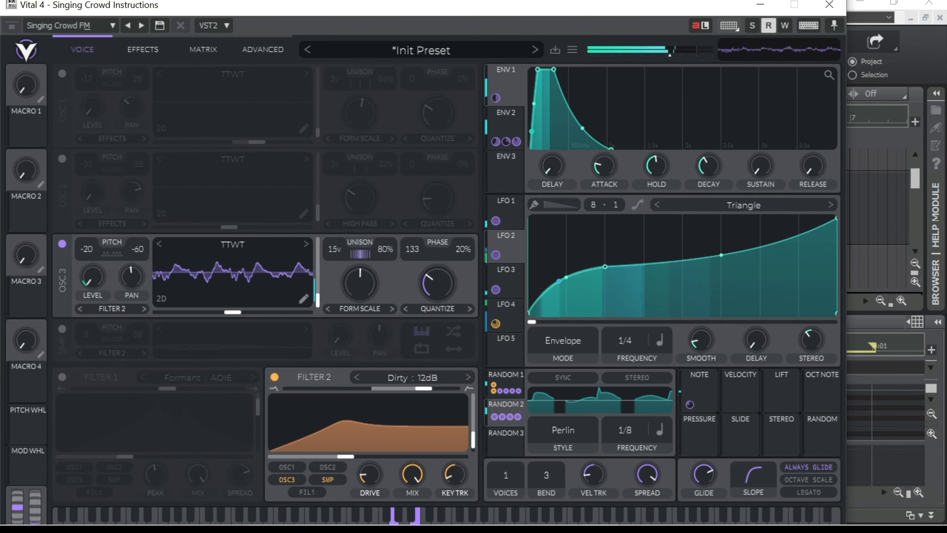
pyautogui.moveTo(605, 266); pyautogui.dragTo(566, 280)
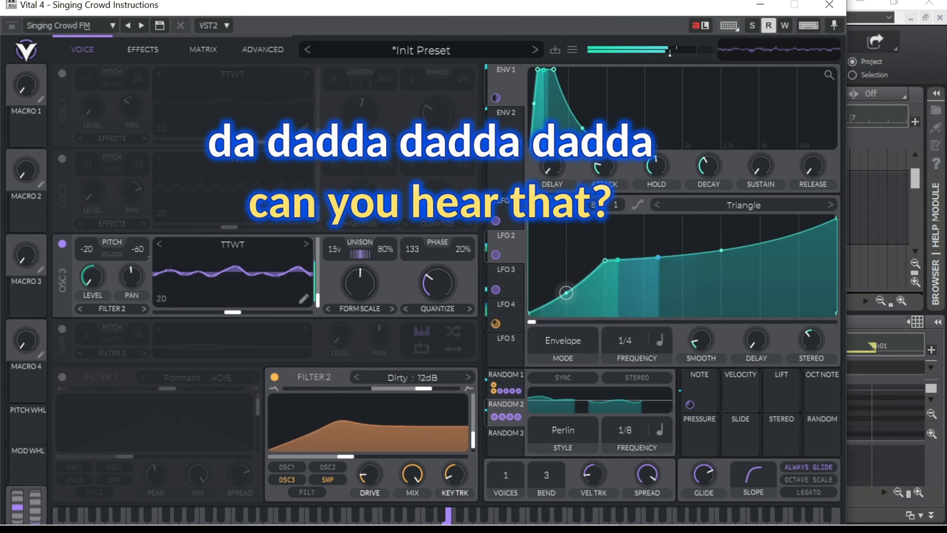
pyautogui.moveTo(604, 260)
pyautogui.mouseDown()
pyautogui.moveTo(584, 269)
pyautogui.moveTo(605, 276)
pyautogui.mouseUp()
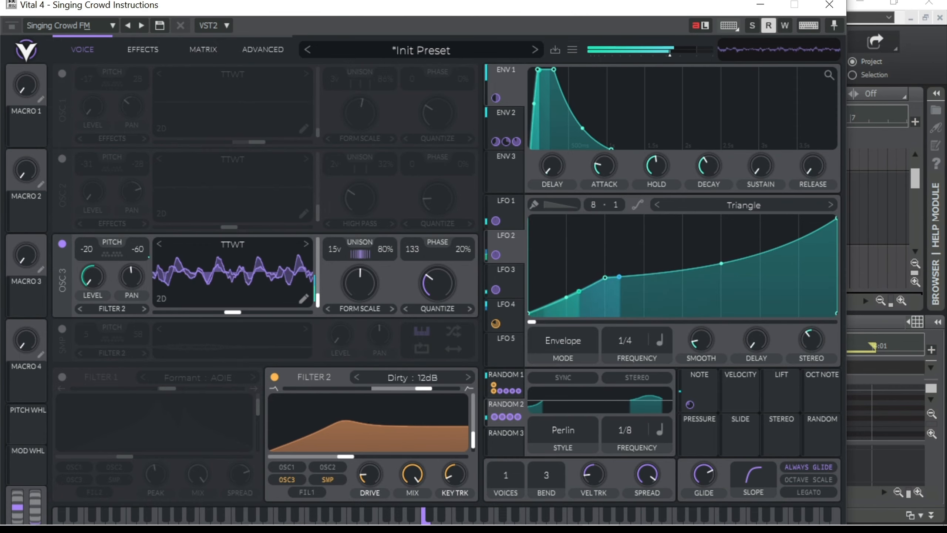
pyautogui.moveTo(605, 278); pyautogui.dragTo(605, 273)
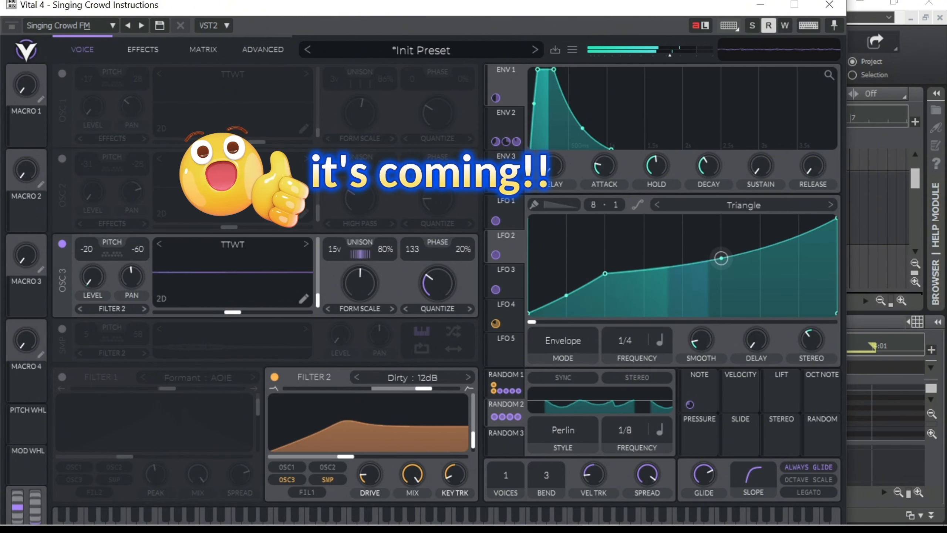
pyautogui.moveTo(303, 272)
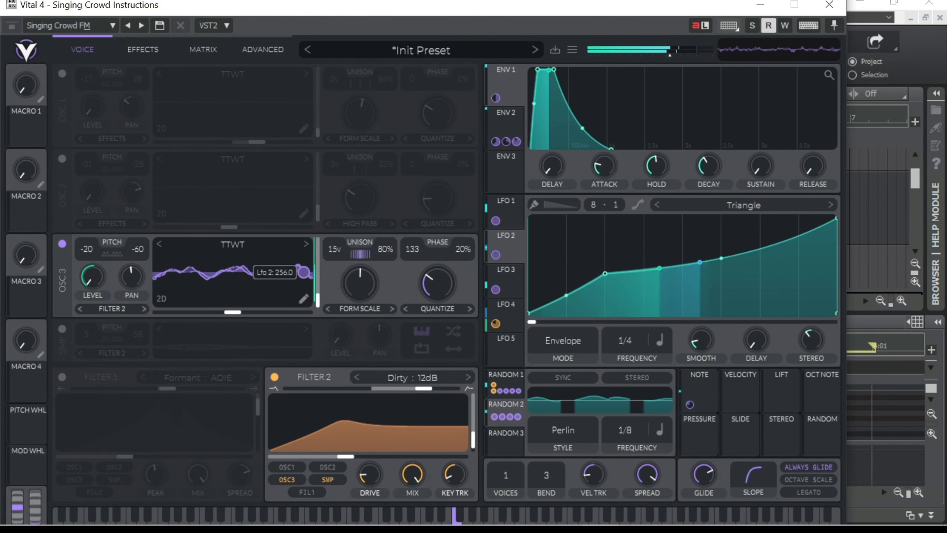
pyautogui.moveTo(720, 258); pyautogui.dragTo(721, 242)
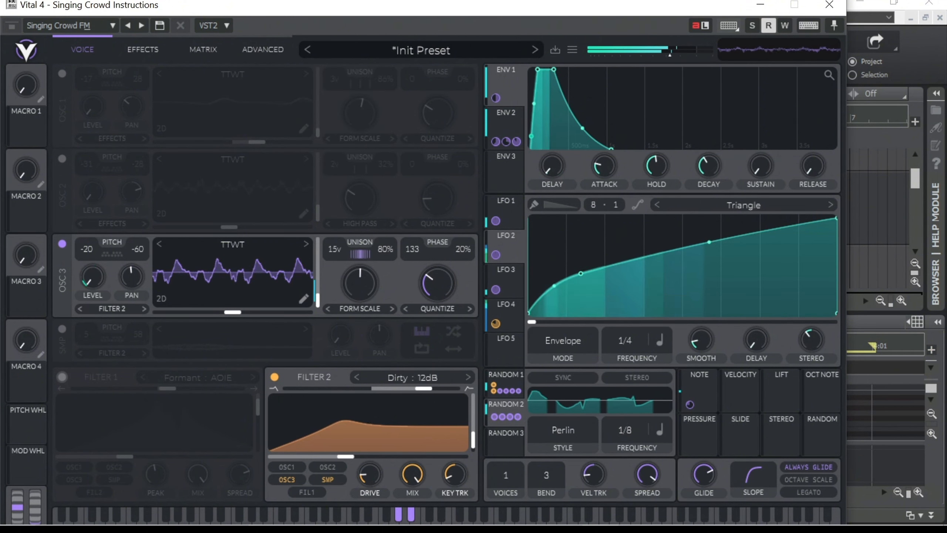
# - Switch the sampler back on and lower its transpose to -2
pyautogui.click(62, 329)
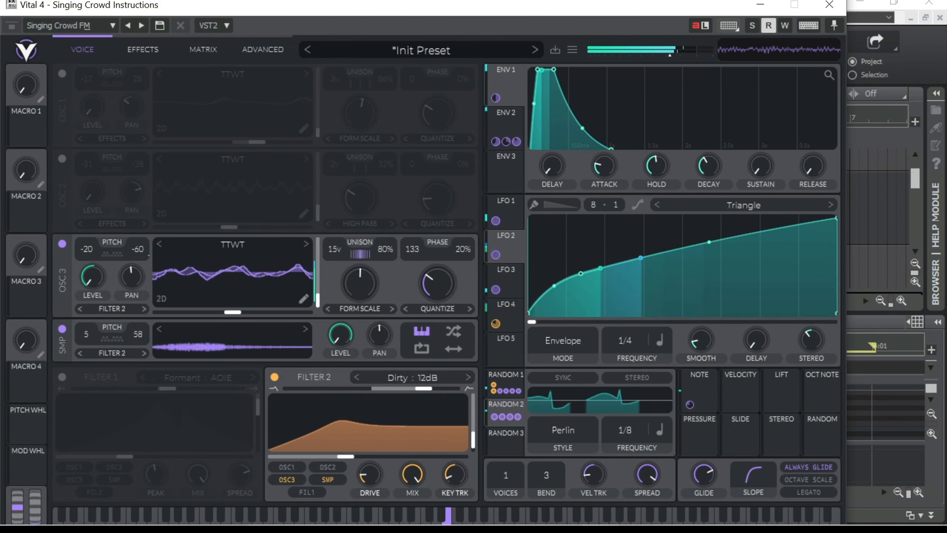
pyautogui.moveTo(86, 334); pyautogui.dragTo(86, 350)
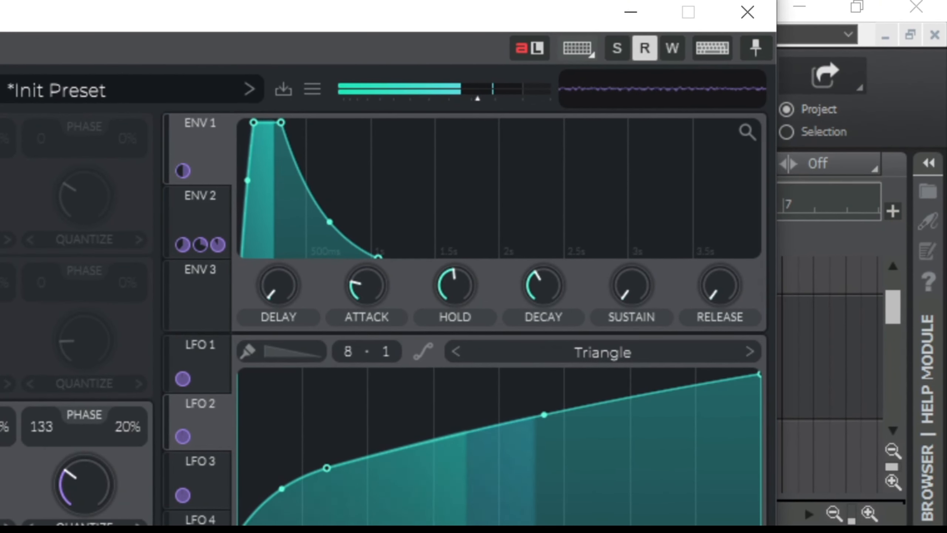
# - On envelope 2, lengthen the hold and the decay so the envelope falls to zero at about 2 s
pyautogui.click(198, 220)
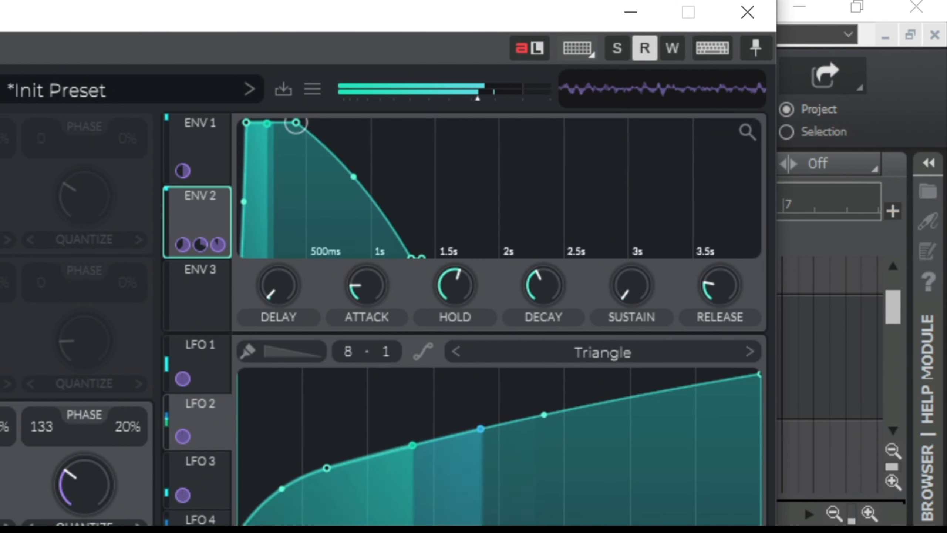
pyautogui.moveTo(296, 123); pyautogui.dragTo(335, 122)
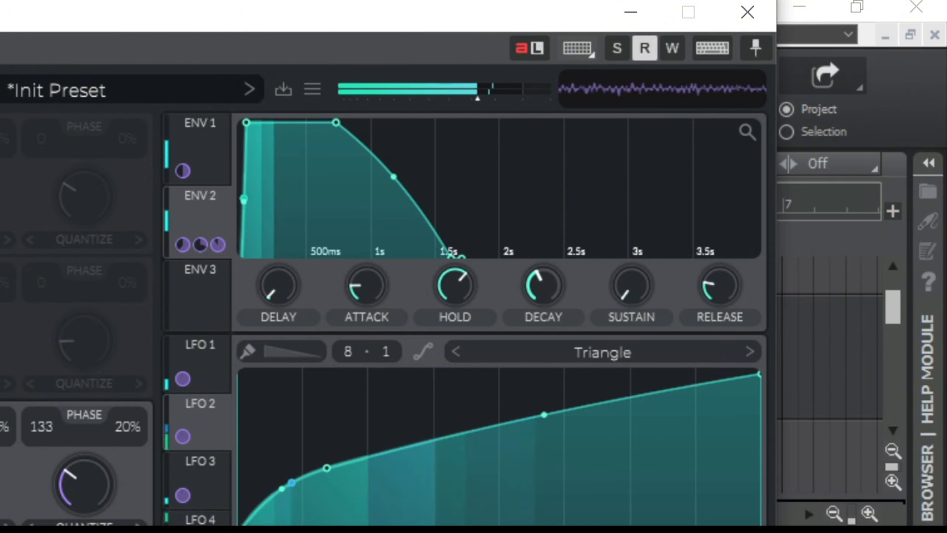
pyautogui.moveTo(543, 285); pyautogui.dragTo(543, 275)
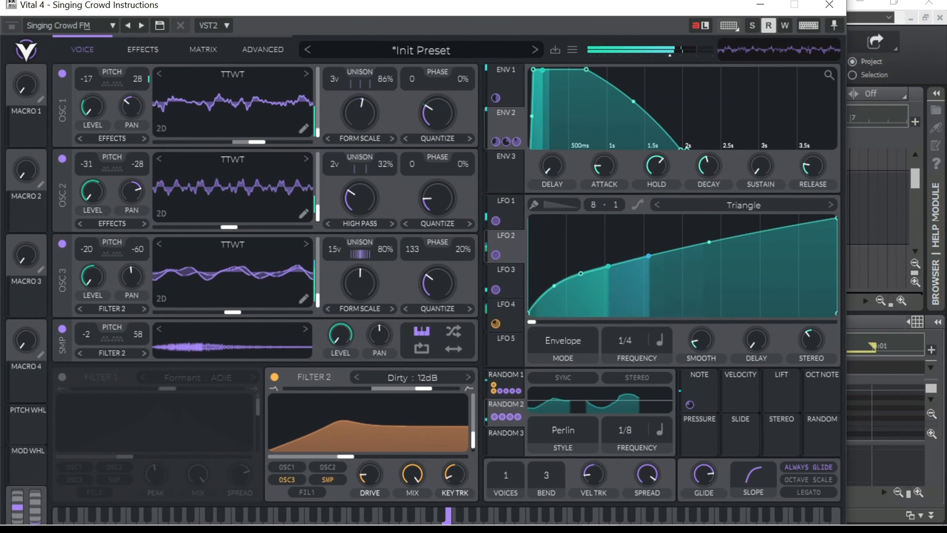
# - Isolate oscillator 2 by switching off oscillator 3, the sampler and oscillator 1
pyautogui.click(62, 244)
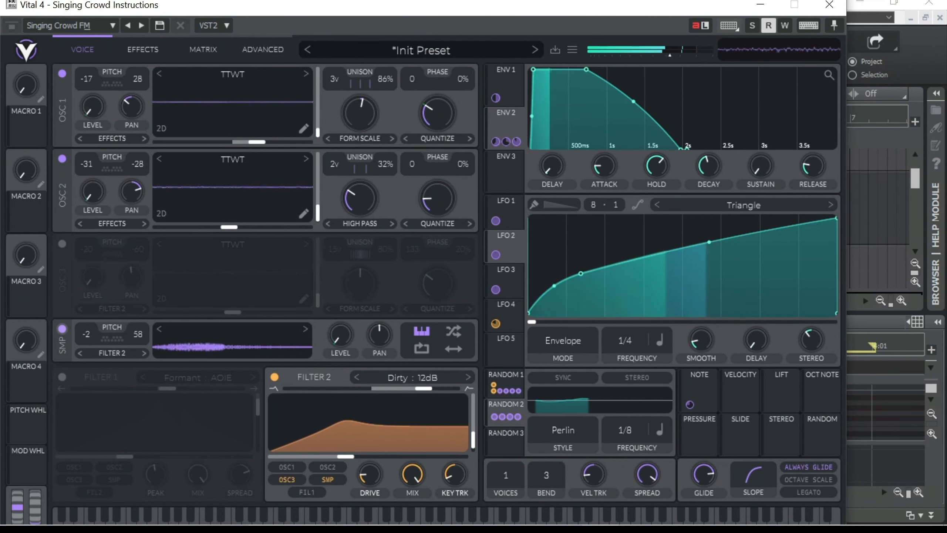
pyautogui.click(62, 329)
pyautogui.click(63, 73)
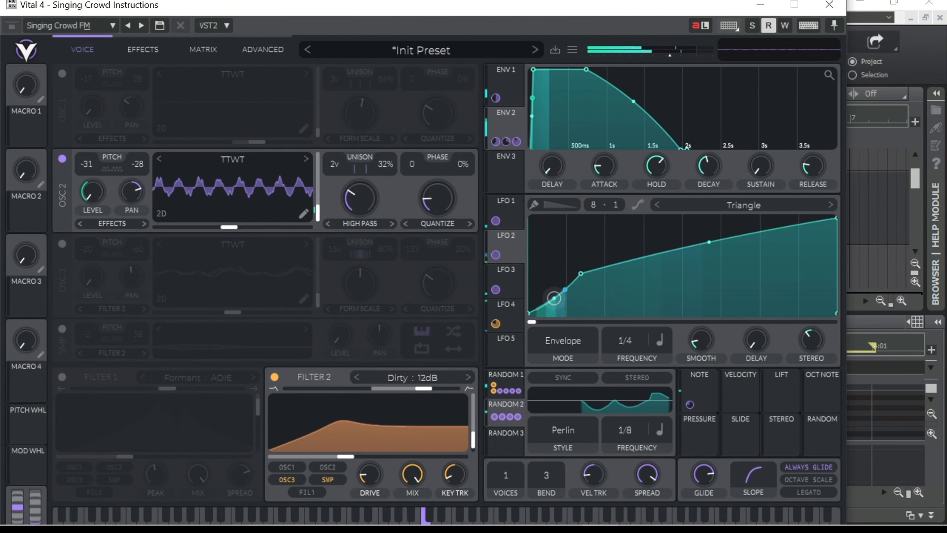
# - Bow the second segment of the LFO 2 curve slightly upward, then show LFO 3 and the modulation on oscillator 2's pan
pyautogui.moveTo(709, 242); pyautogui.dragTo(709, 236)
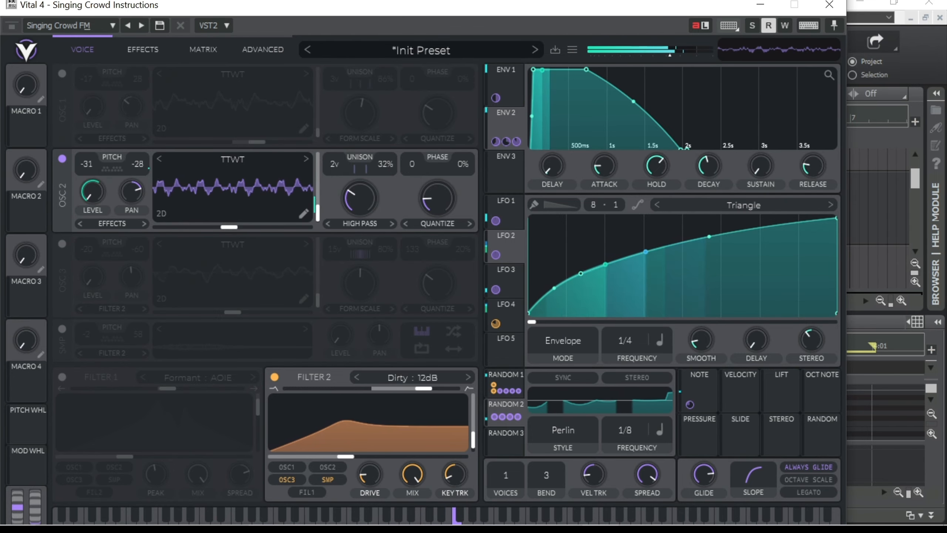
pyautogui.click(503, 280)
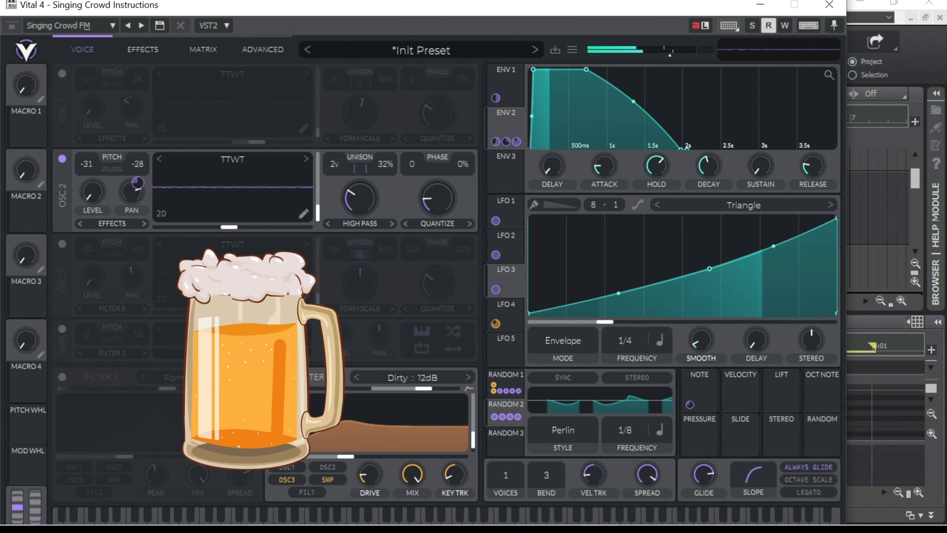
pyautogui.moveTo(138, 183)
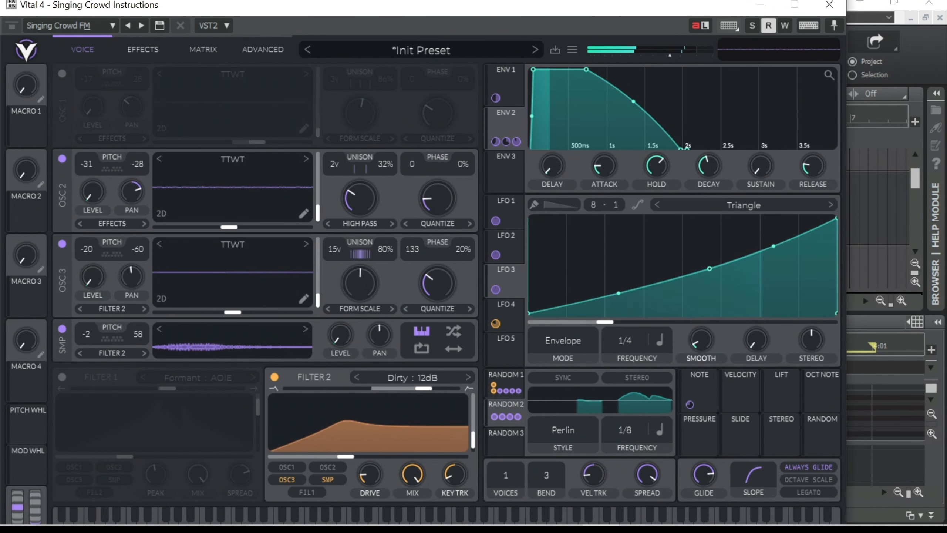
# - Isolate oscillator 1 by switching it on and turning off oscillators 2 and 3 and the sampler
pyautogui.click(61, 158)
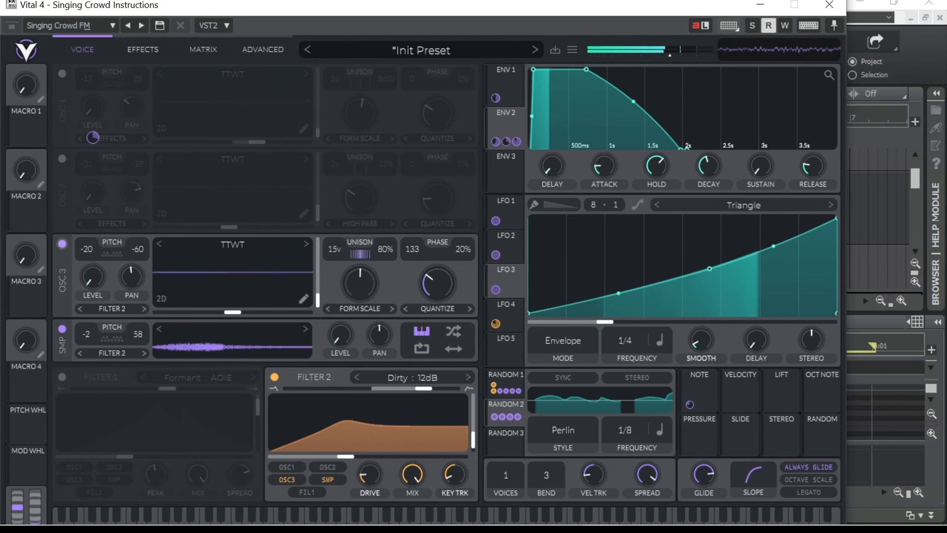
pyautogui.click(61, 244)
pyautogui.click(61, 328)
pyautogui.click(61, 74)
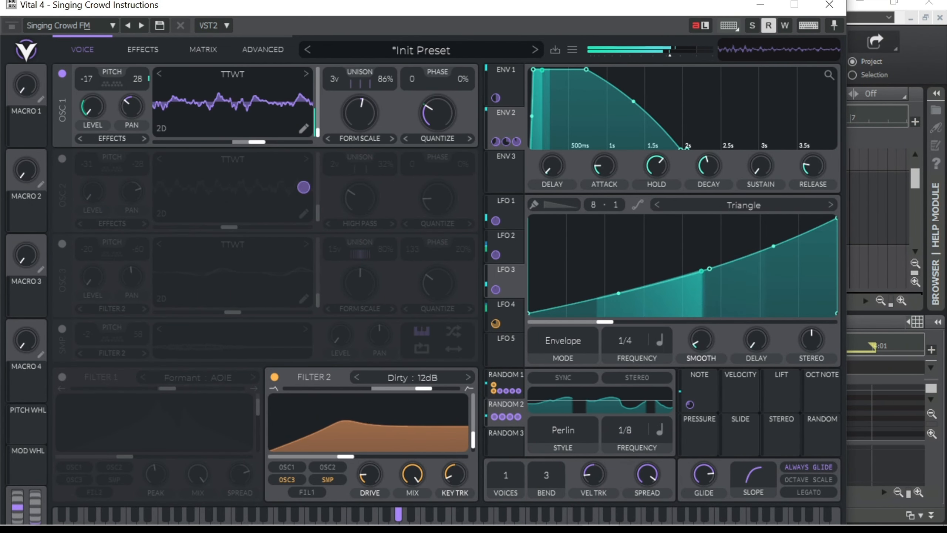
# - On LFO 1, move the middle node slightly earlier and lower the upper node for a straighter second segment
pyautogui.moveTo(303, 102)
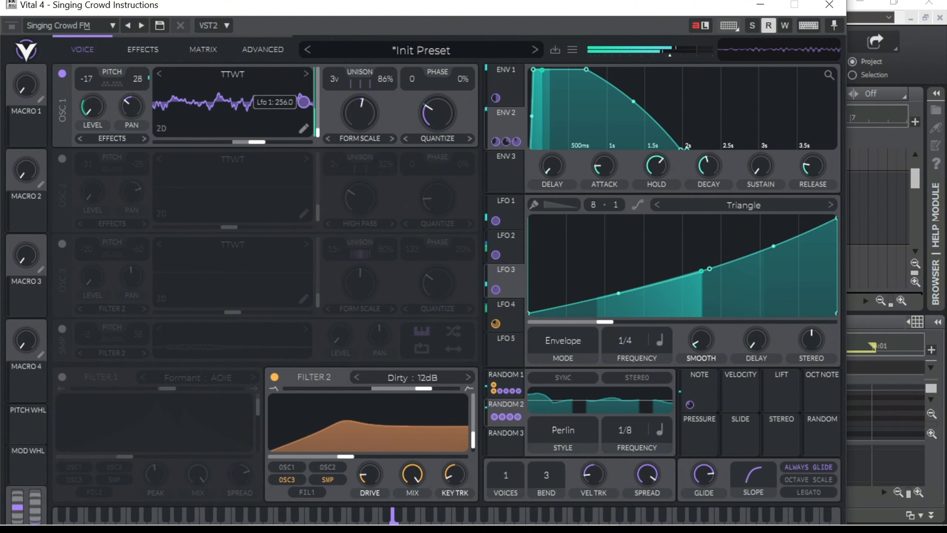
pyautogui.click(504, 211)
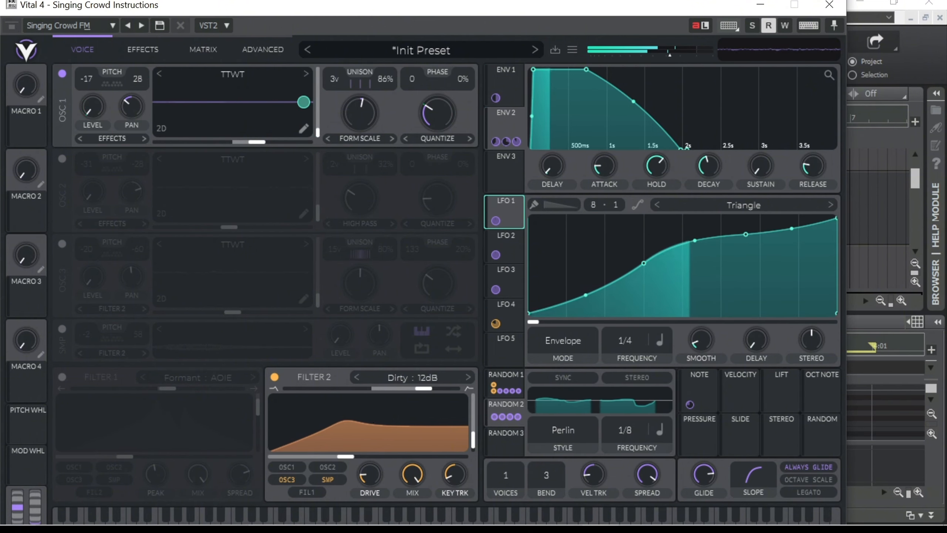
pyautogui.moveTo(643, 261); pyautogui.dragTo(632, 262)
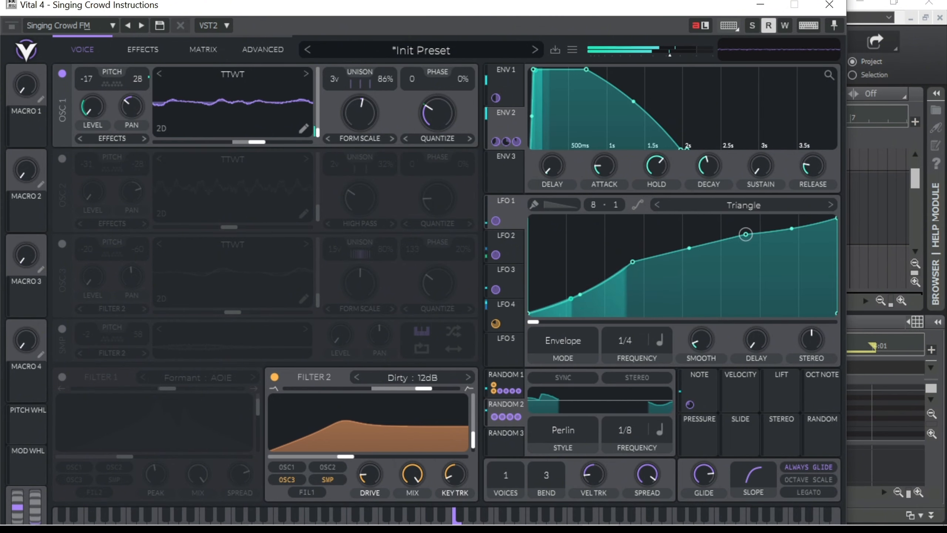
pyautogui.moveTo(745, 234); pyautogui.dragTo(748, 239)
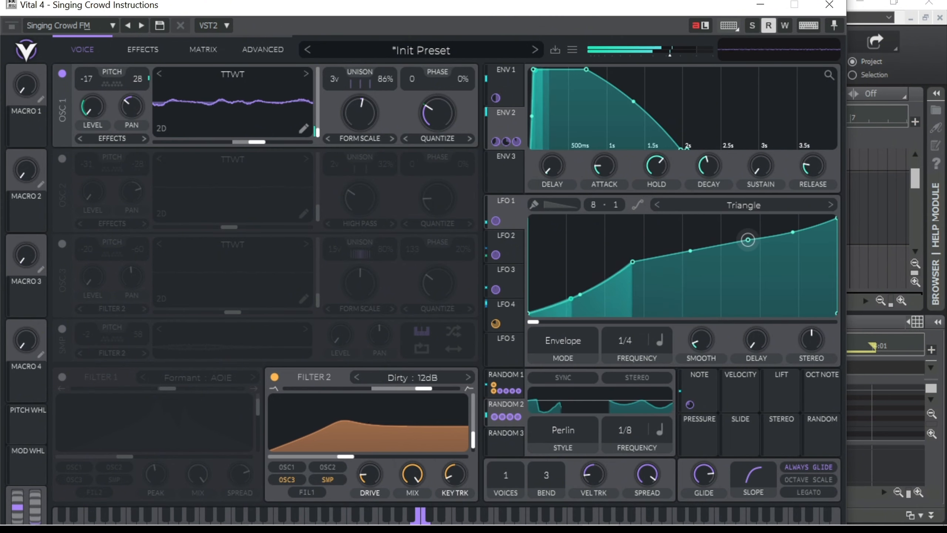
# - On oscillator 1, set the Quantize wave morph to 26% and lower the Form Scale amount slightly
pyautogui.moveTo(438, 113); pyautogui.dragTo(438, 117)
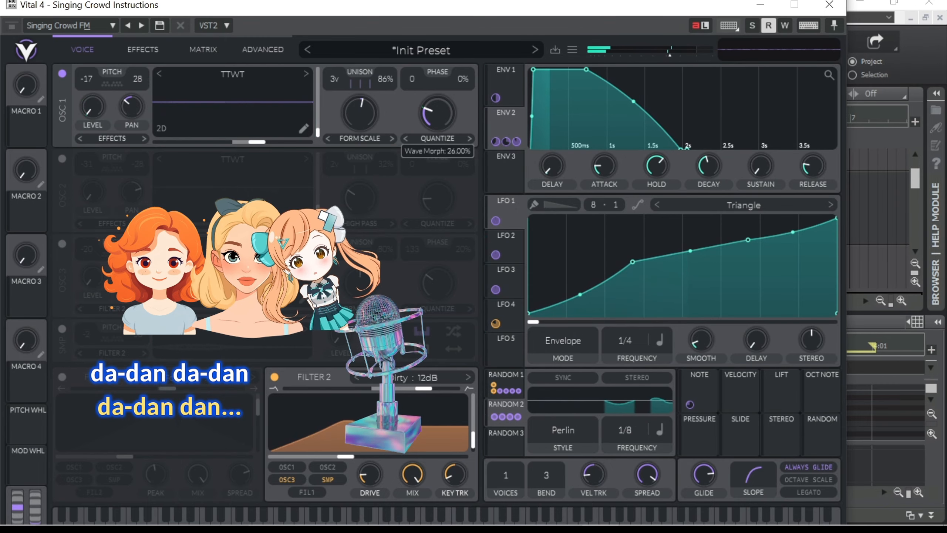
pyautogui.moveTo(360, 113); pyautogui.dragTo(360, 120)
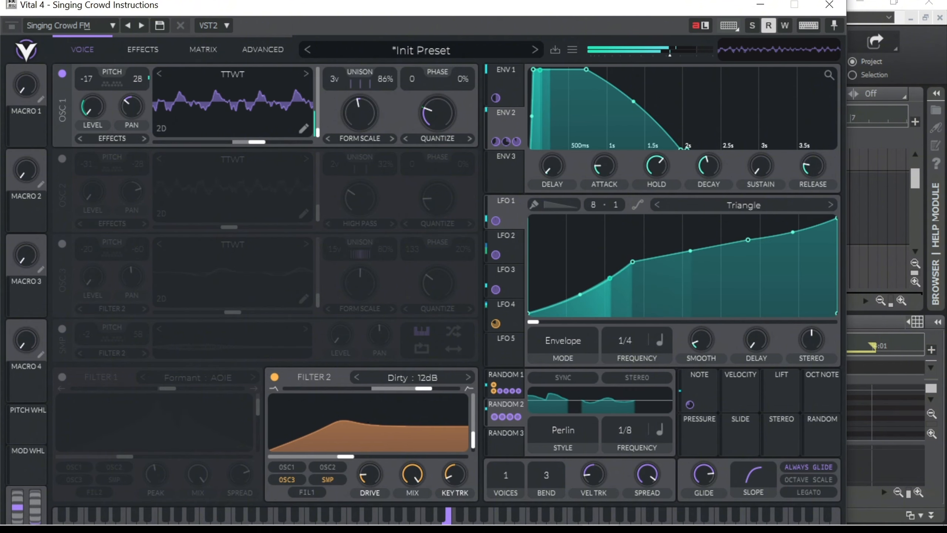
# - Lower oscillator 1's pitch transpose slightly
pyautogui.moveTo(86, 78); pyautogui.dragTo(86, 83)
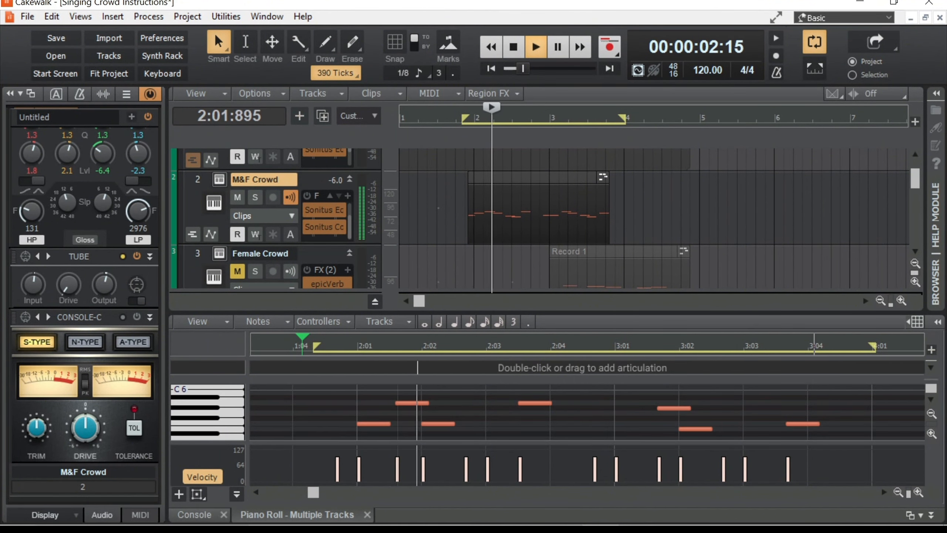
# - In Cakewalk's console, open epicVerb on the M&F Crowd channel, set the reverberation time to 1114 ms and close the plugin
pyautogui.click(195, 515)
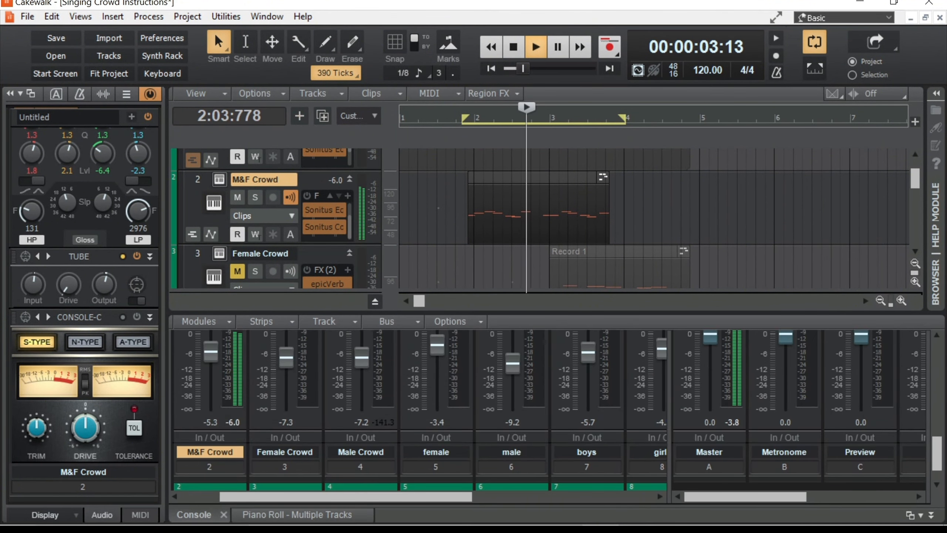
pyautogui.scroll(6, 548, 385)
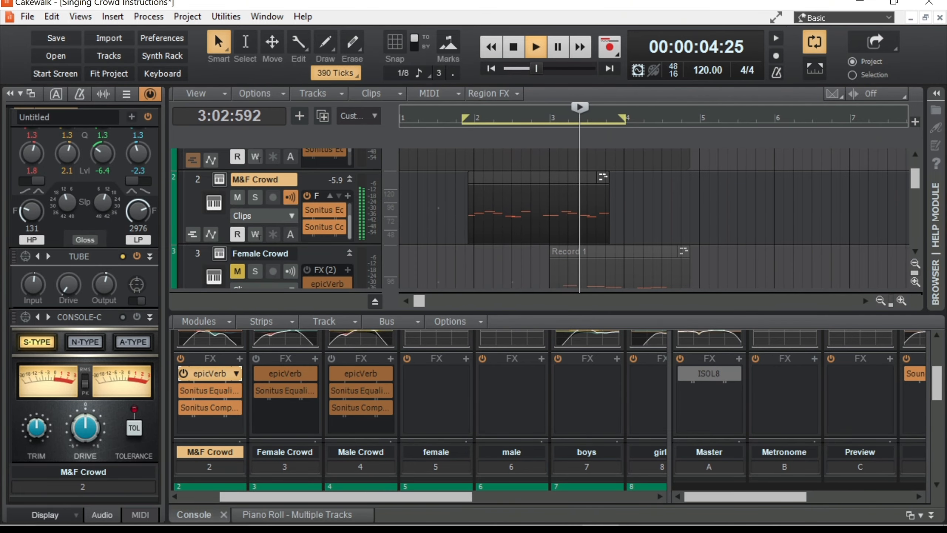
pyautogui.doubleClick(209, 373)
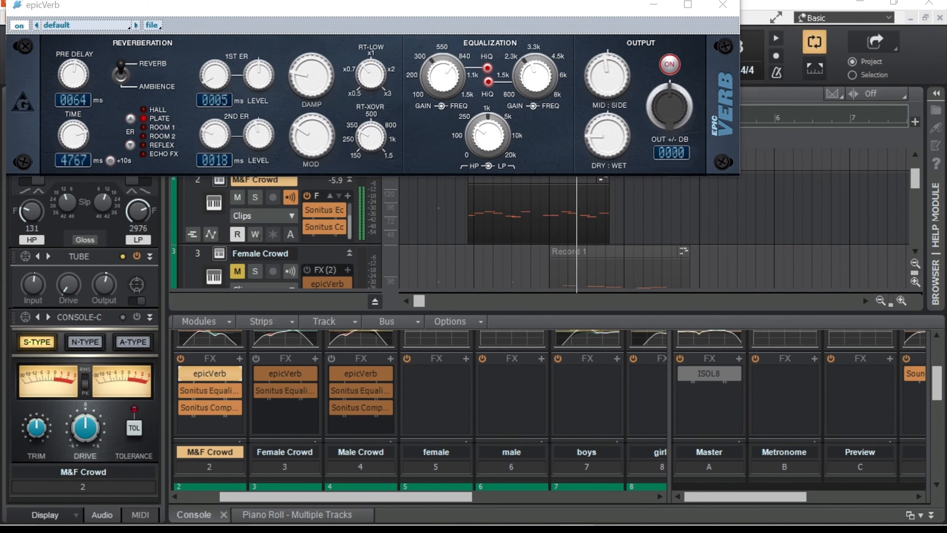
pyautogui.moveTo(74, 135); pyautogui.dragTo(73, 150)
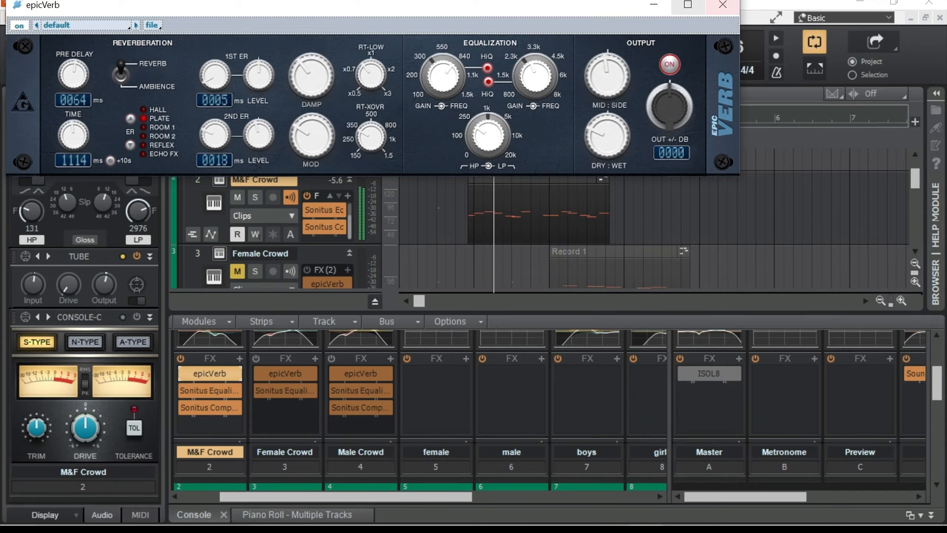
pyautogui.click(723, 4)
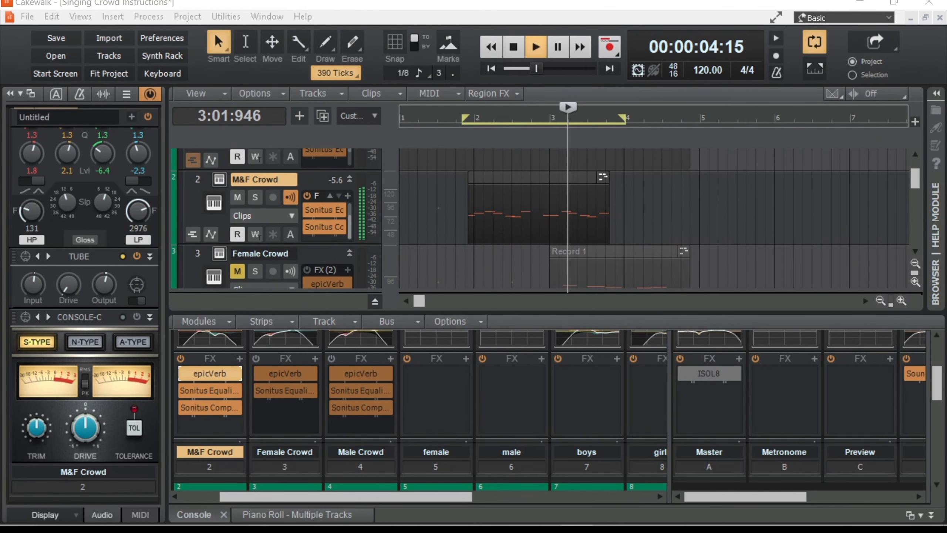
# - Examine the EQ curve and ProChannel section of the M&F Crowd channel in the console
pyautogui.click(210, 340)
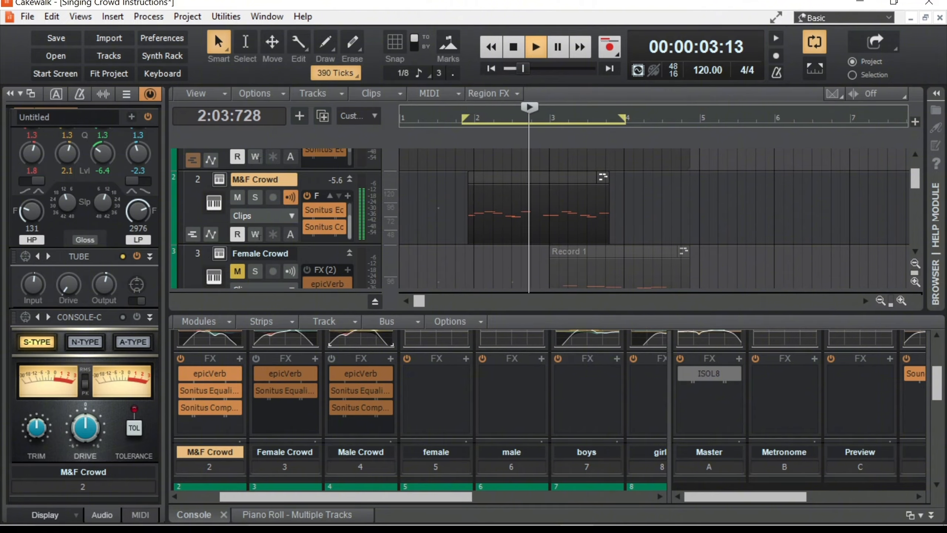
pyautogui.scroll(3, 551, 386)
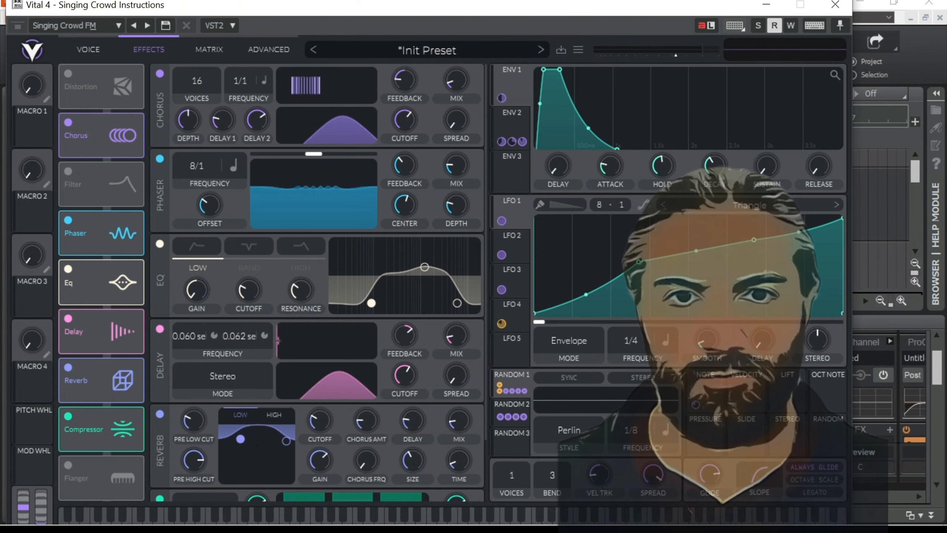
# - Review the settings of Vital's effects chain from the chorus down to the multiband compressor
pyautogui.scroll(-2, 317, 262)
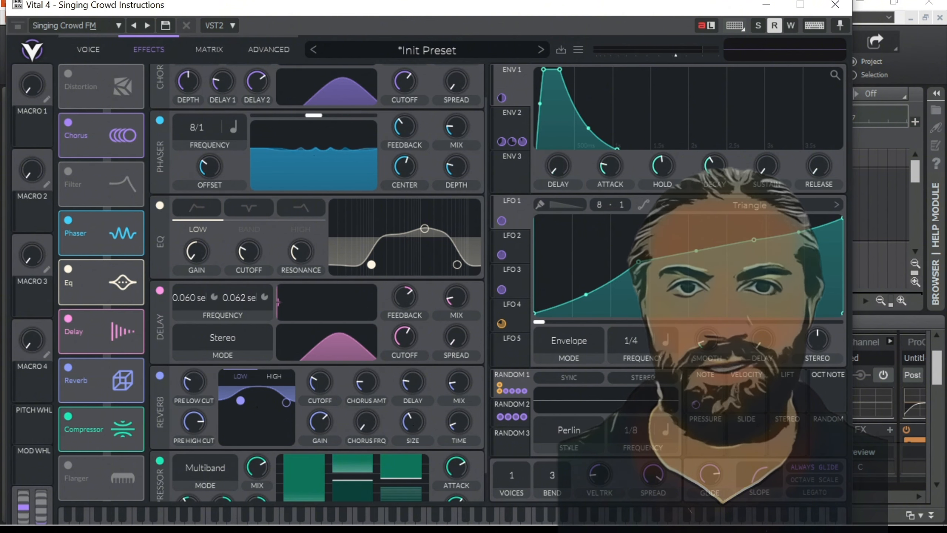
pyautogui.scroll(-2, 318, 283)
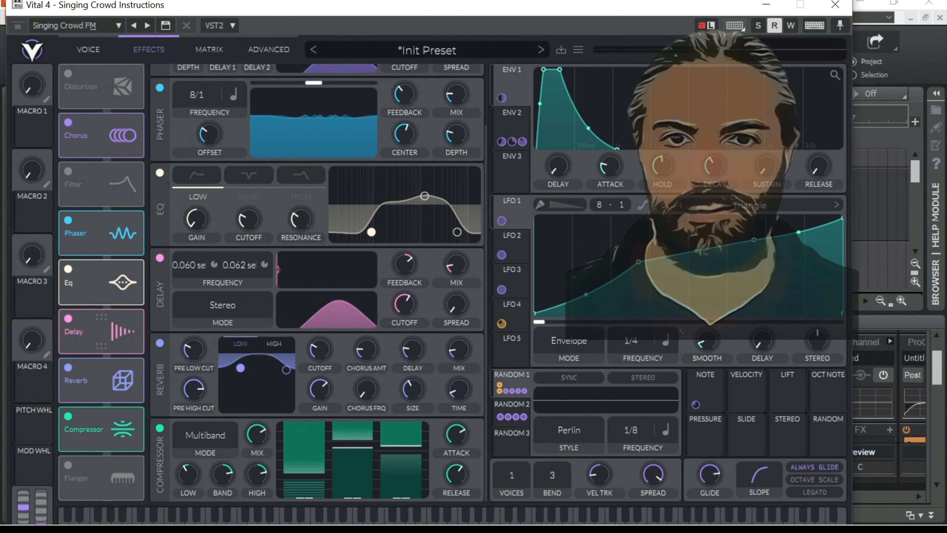